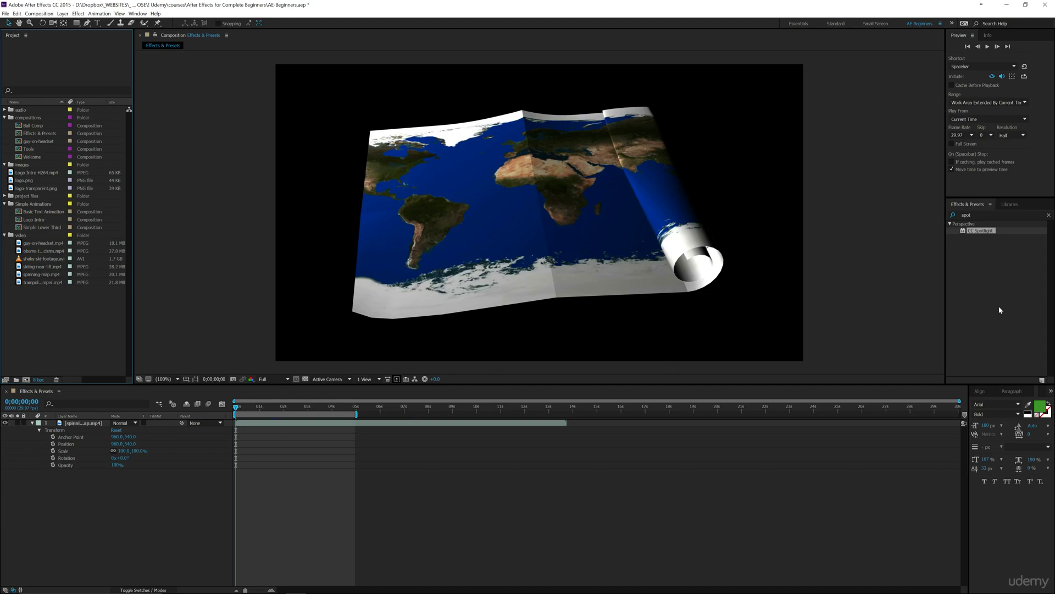
# Search Effects & Presets for CC Spotlight and drag it onto the world-map layer.
pyautogui.click(984, 215)
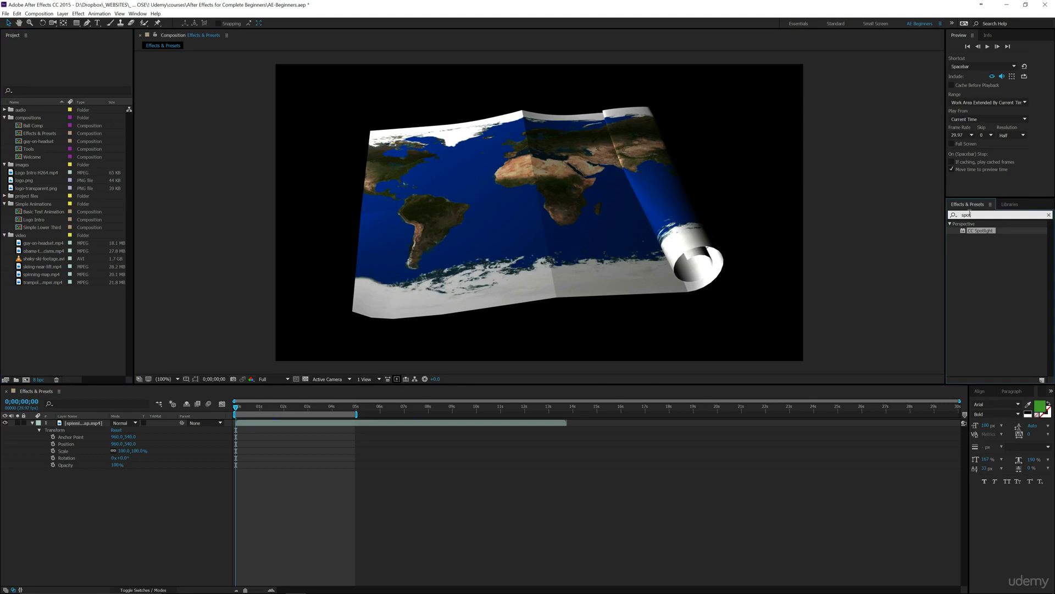
pyautogui.moveTo(983, 232); pyautogui.dragTo(557, 208)
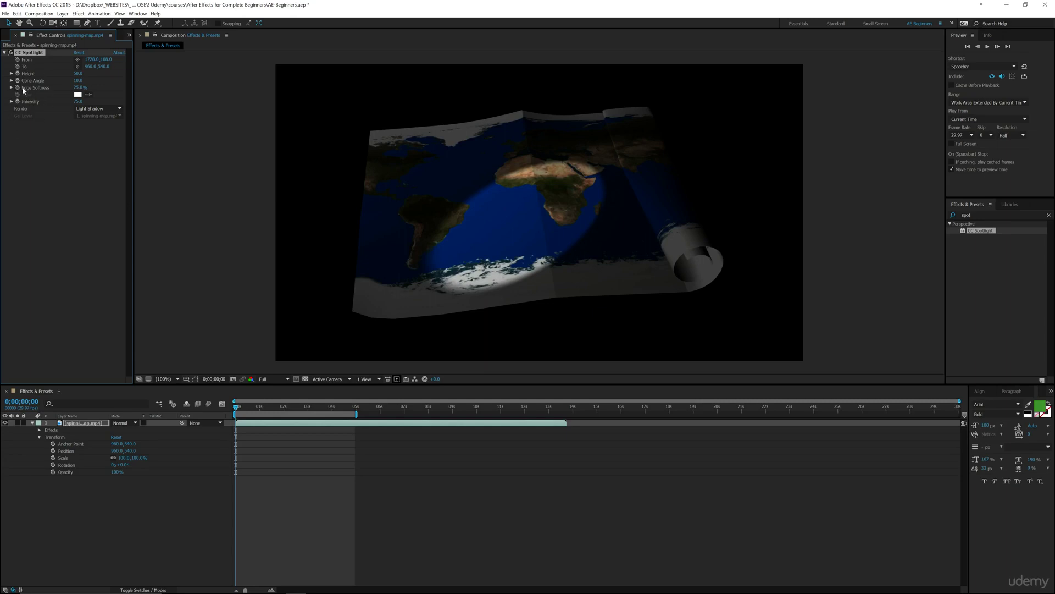
# Test Light Only rendering and adjust Intensity, then set CC Spotlight Render to Light Add.
pyautogui.click(100, 109)
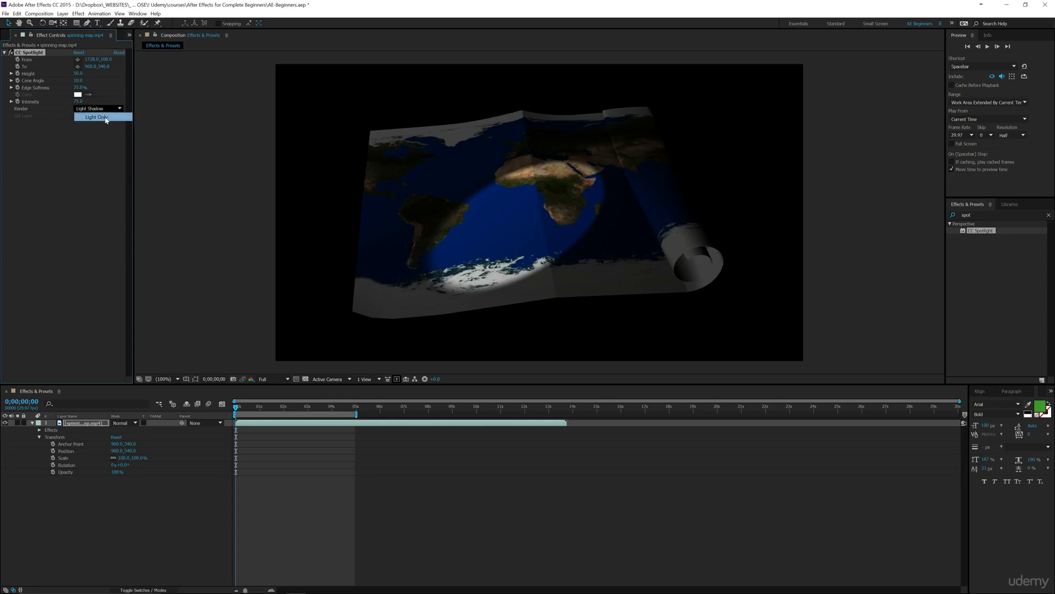
pyautogui.click(96, 117)
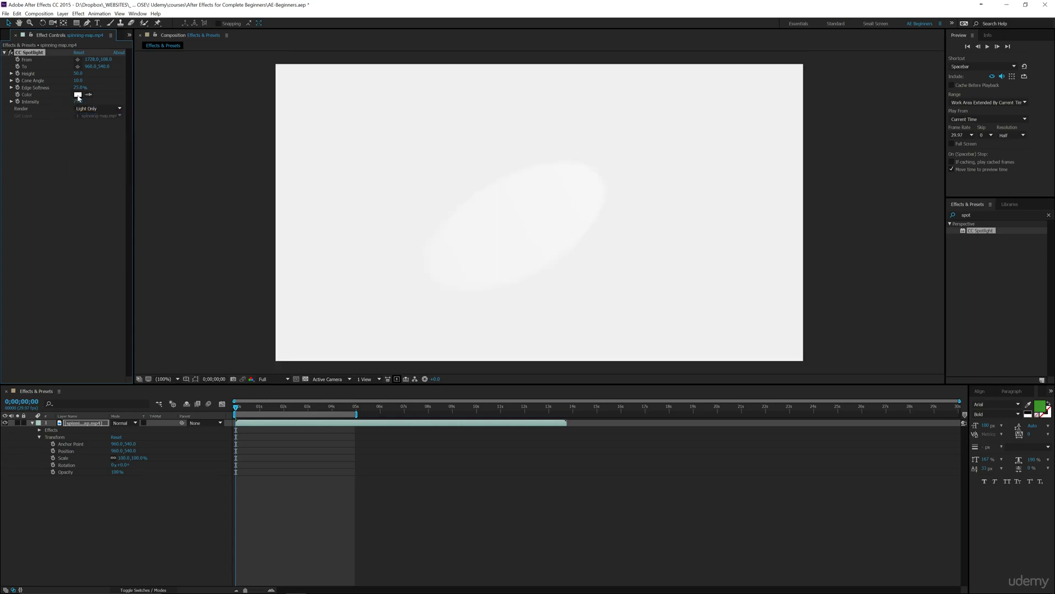
pyautogui.moveTo(78, 102); pyautogui.dragTo(50, 110)
pyautogui.moveTo(80, 102); pyautogui.dragTo(95, 101)
pyautogui.moveTo(197, 103); pyautogui.dragTo(43, 112)
pyautogui.click(104, 109)
pyautogui.click(96, 116)
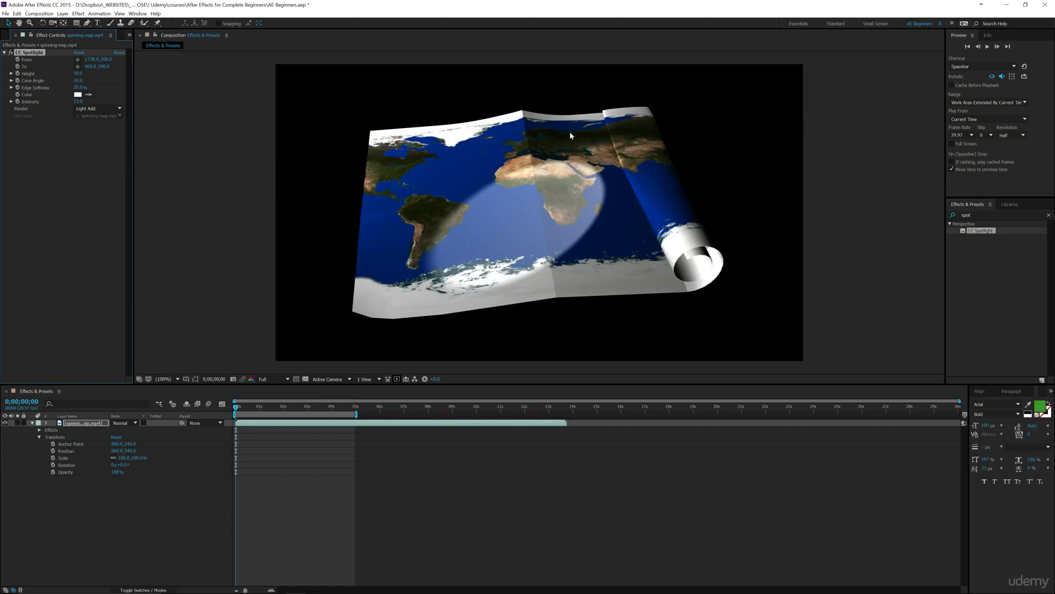
# Set Render to Light Shadow, place the From point, and aim the To point at South America.
pyautogui.click(99, 108)
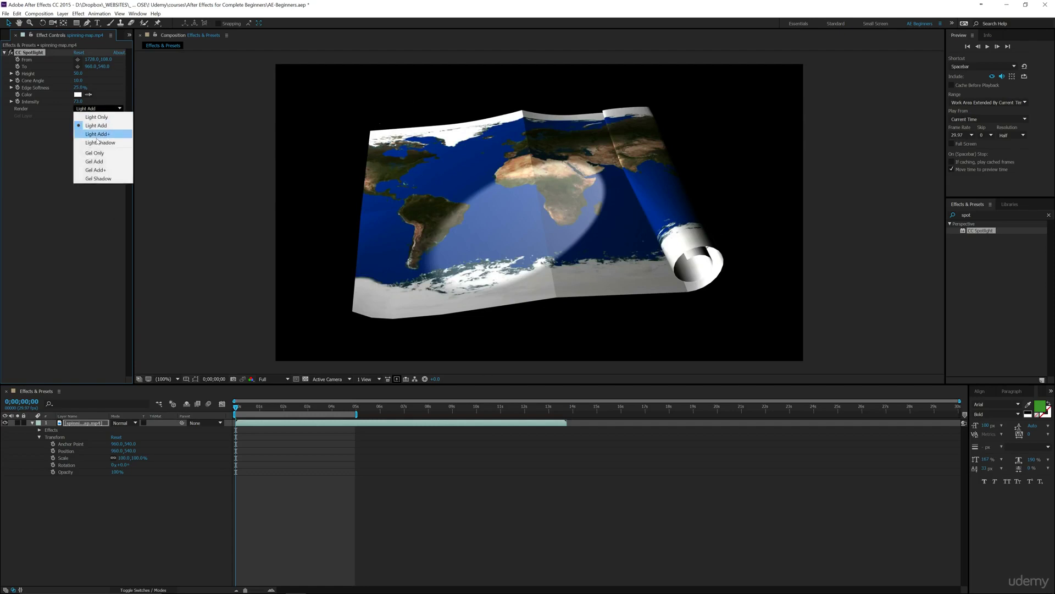
pyautogui.click(97, 144)
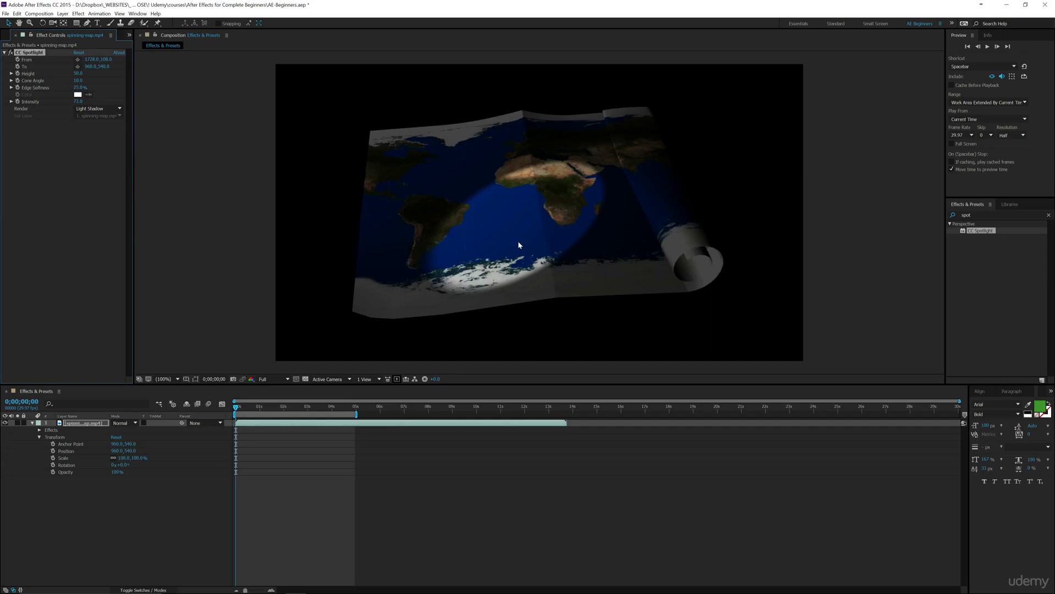
pyautogui.click(77, 59)
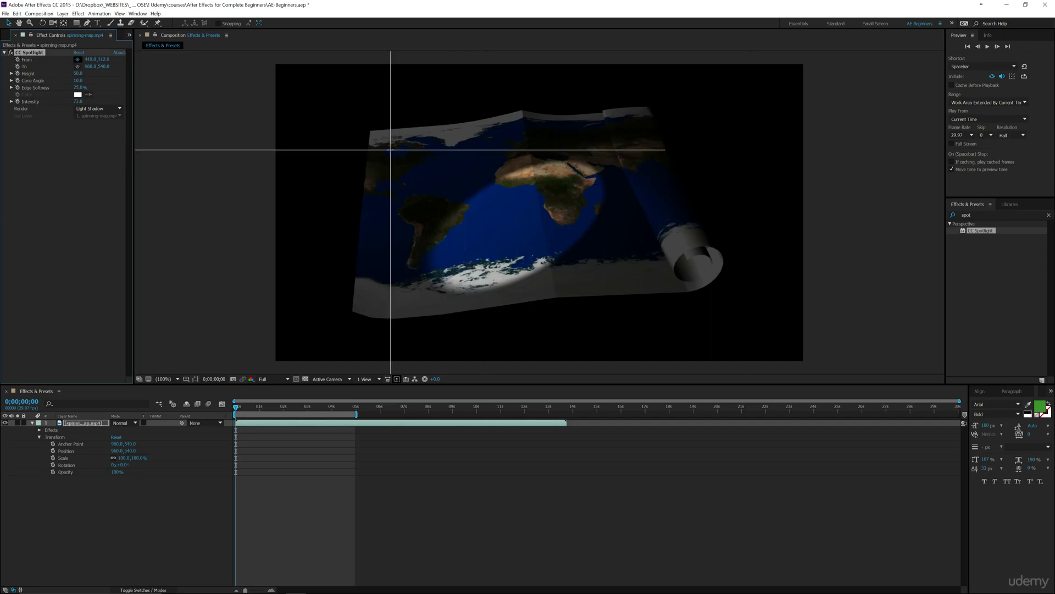
pyautogui.click(390, 149)
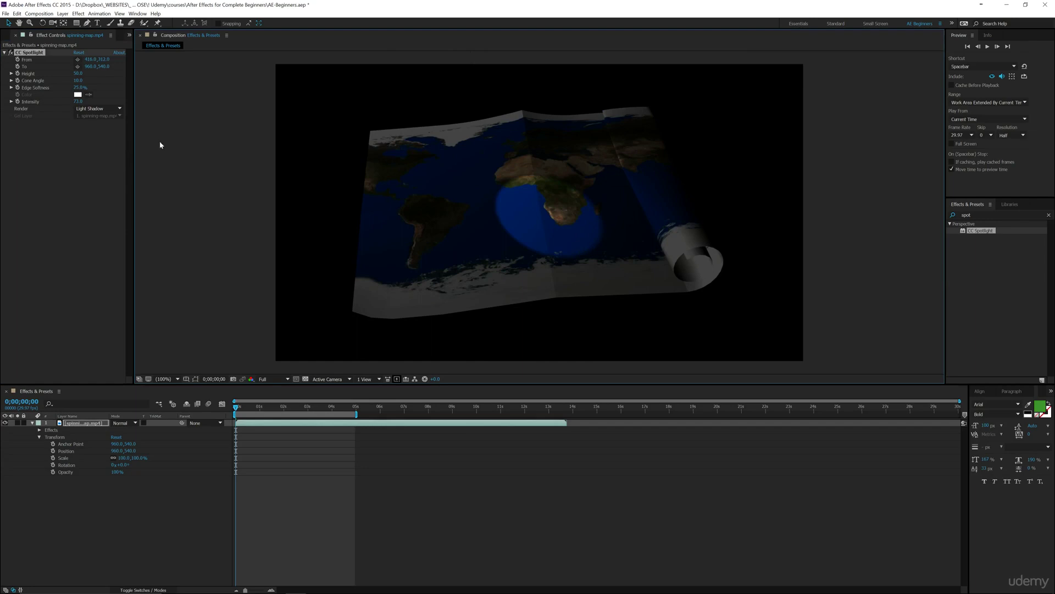
pyautogui.click(77, 66)
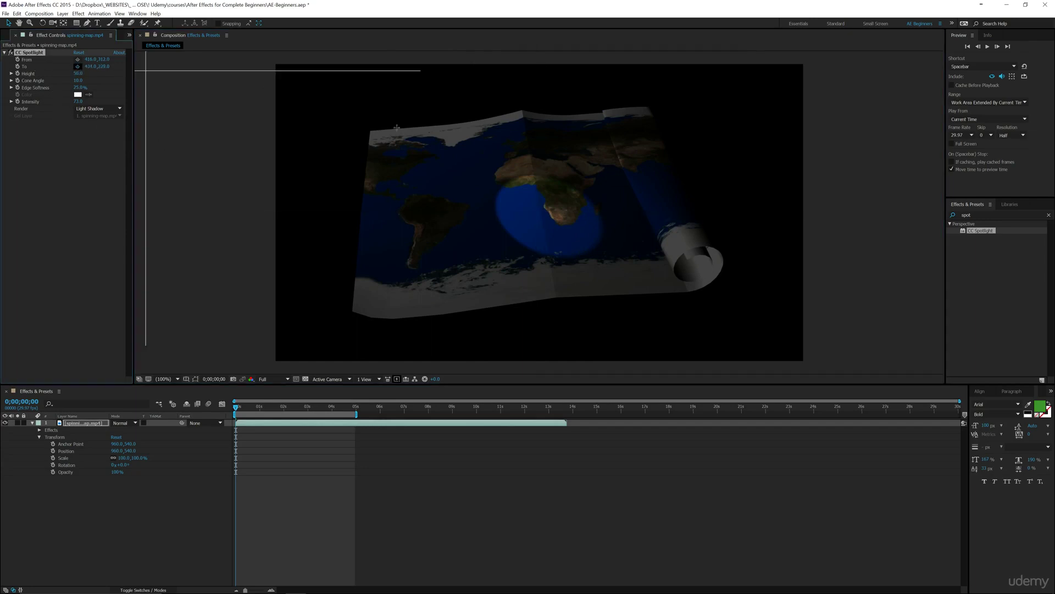
pyautogui.click(475, 208)
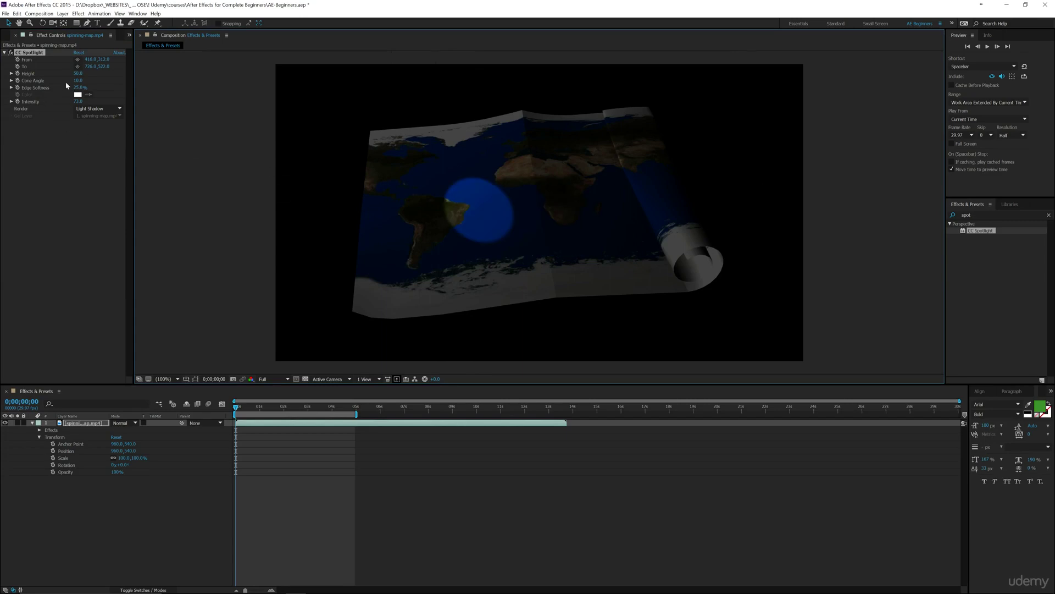
# Increase CC Spotlight Height to enlarge the circle and raise Edge Softness to about 65%.
pyautogui.moveTo(77, 74)
pyautogui.mouseDown()
pyautogui.moveTo(92, 72)
pyautogui.moveTo(59, 82)
pyautogui.mouseUp()
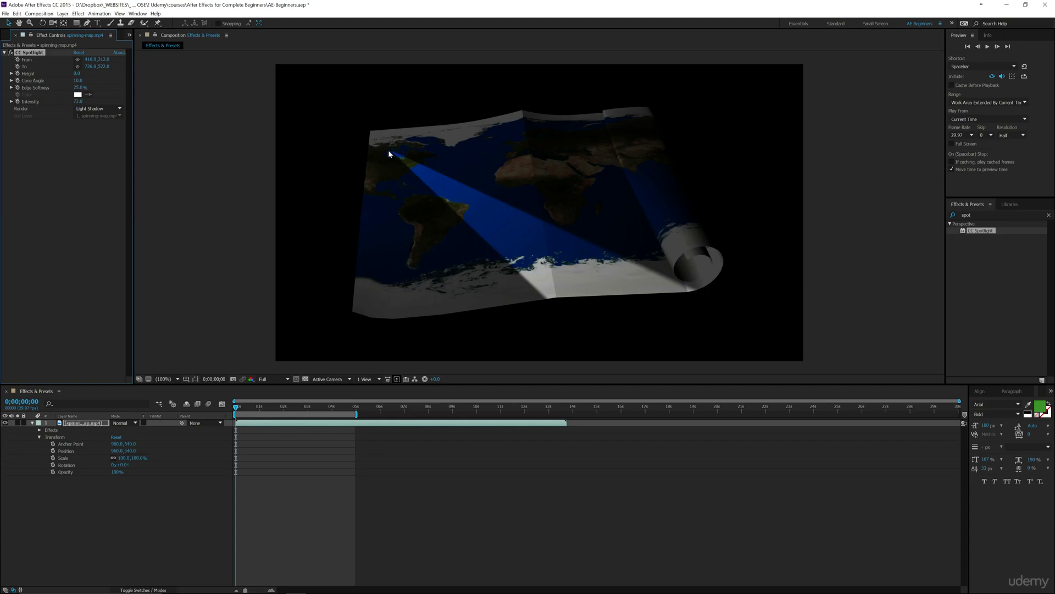
pyautogui.moveTo(76, 73)
pyautogui.mouseDown()
pyautogui.moveTo(112, 74)
pyautogui.moveTo(78, 80)
pyautogui.mouseUp()
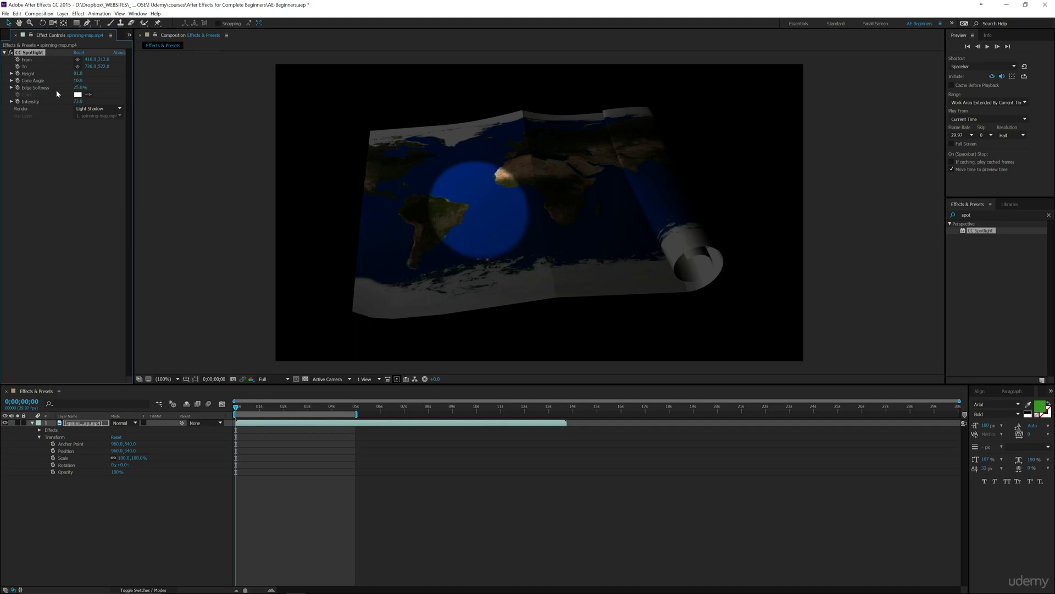
pyautogui.moveTo(79, 88); pyautogui.dragTo(115, 94)
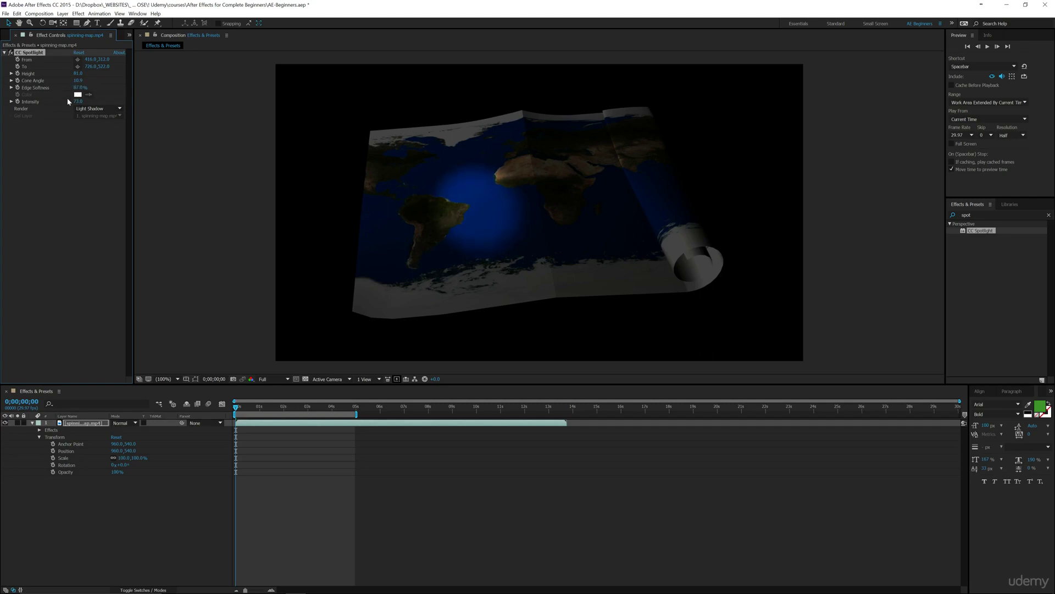
# Scrub CC Spotlight Intensity higher until the map around the spot is darkened.
pyautogui.moveTo(77, 104); pyautogui.dragTo(20, 116)
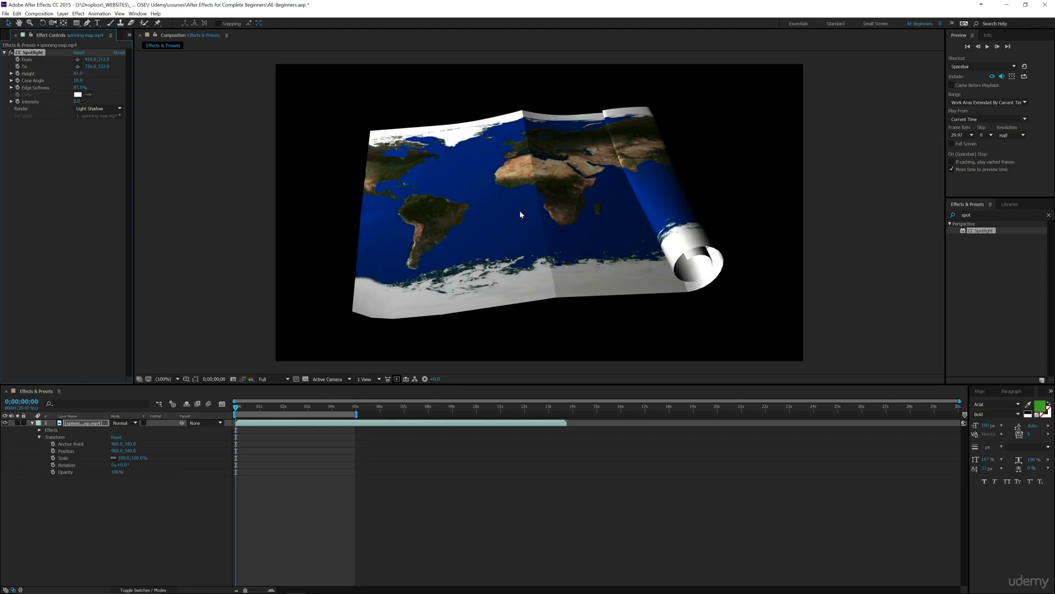
pyautogui.moveTo(77, 102); pyautogui.dragTo(108, 101)
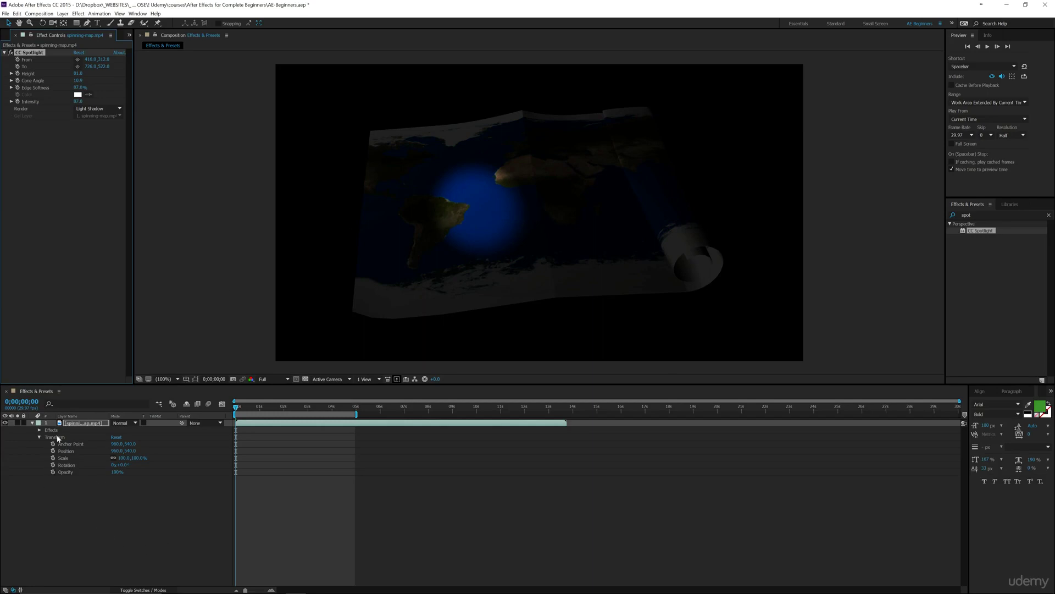
# Expand Effects and CC Spotlight under the map layer in the timeline, collapsing Transform.
pyautogui.click(39, 430)
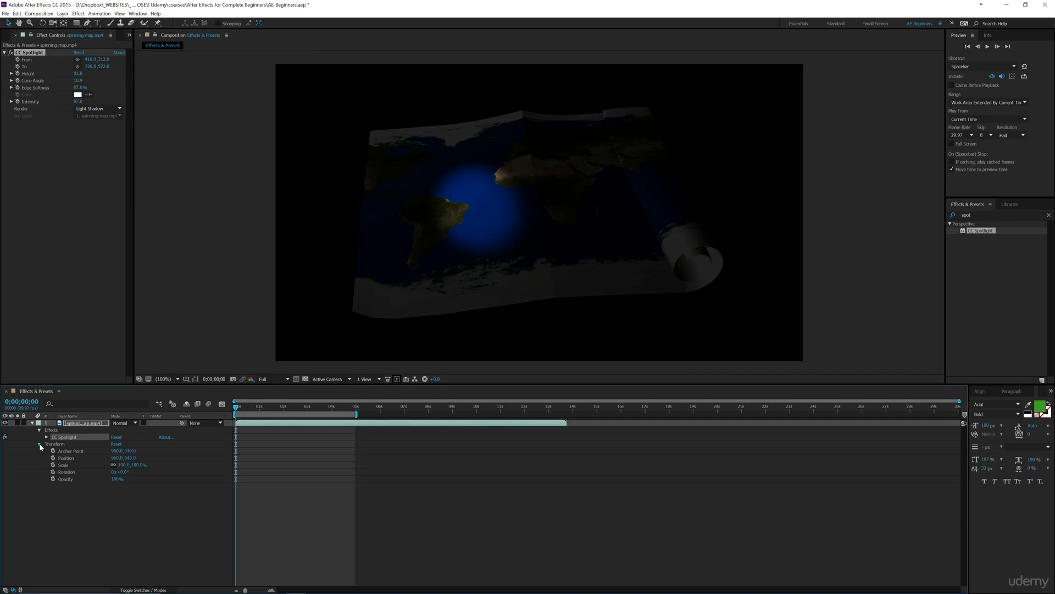
pyautogui.click(40, 444)
pyautogui.click(47, 437)
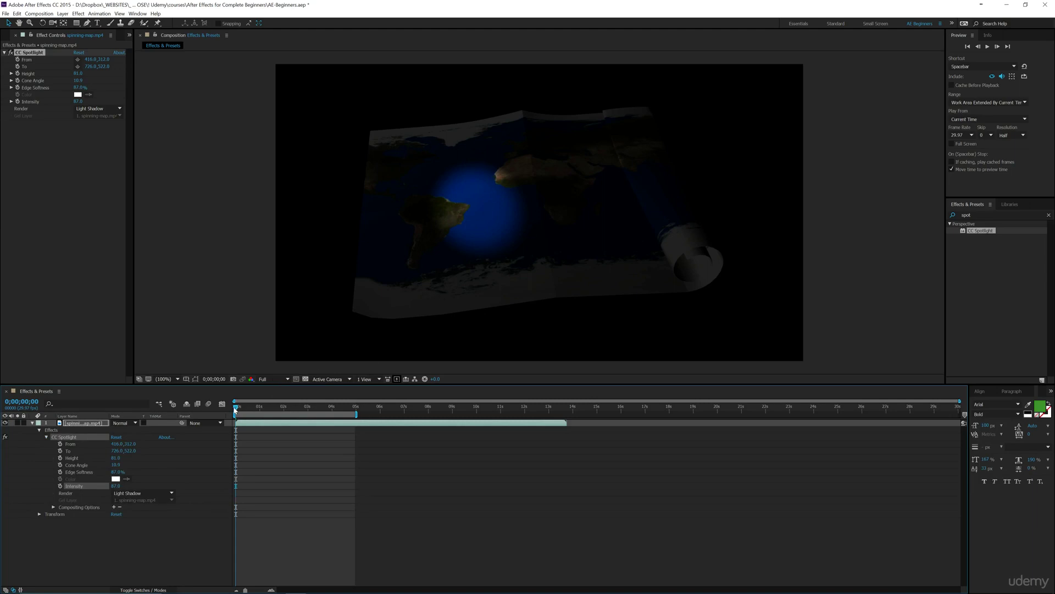
# Preview the animation, then return the playhead to 0.
pyautogui.press('space')
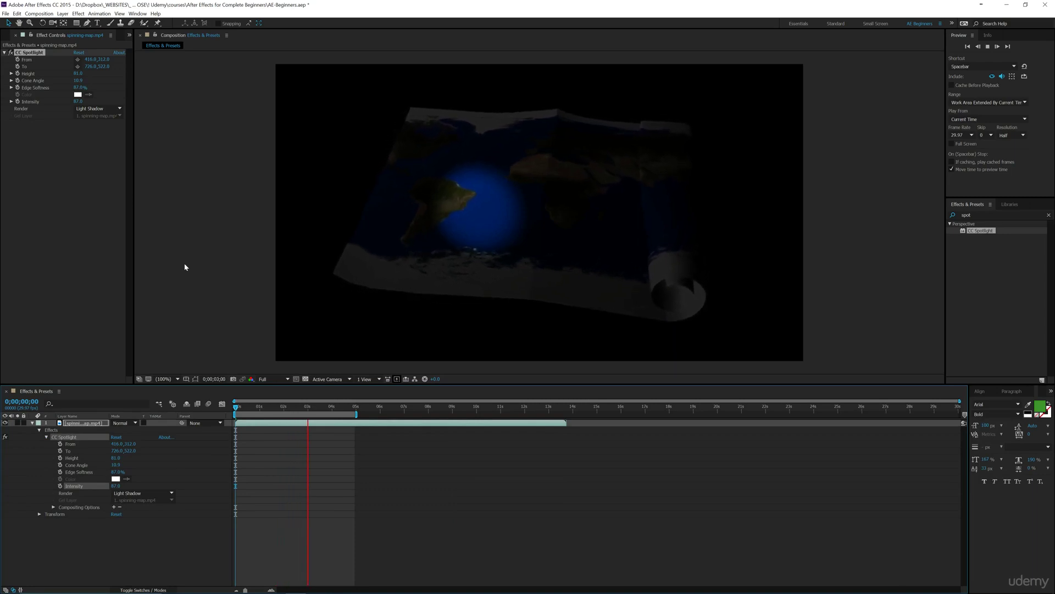
pyautogui.press('space')
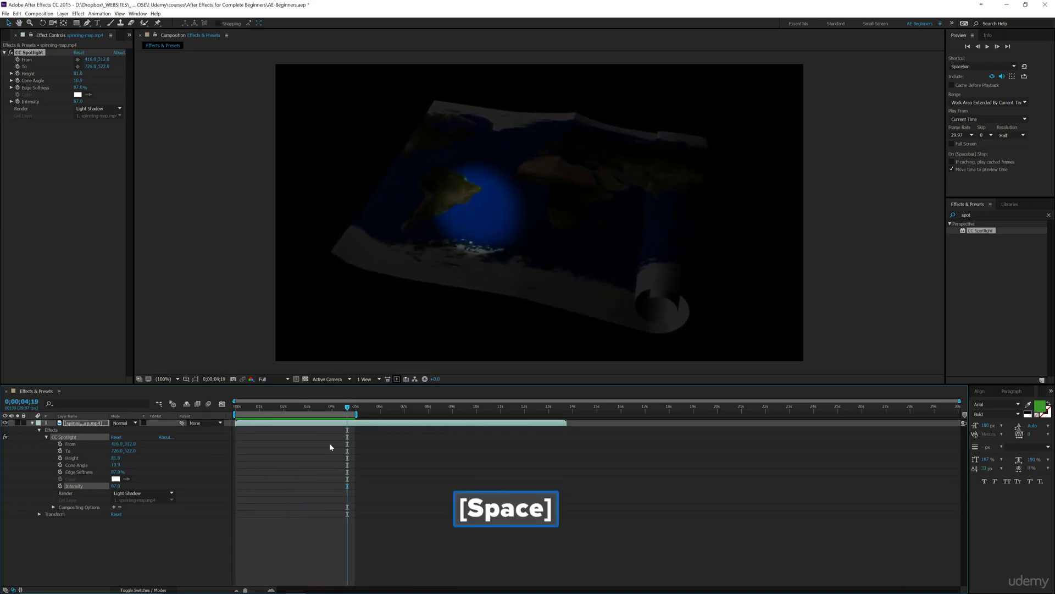
pyautogui.moveTo(351, 412); pyautogui.dragTo(236, 409)
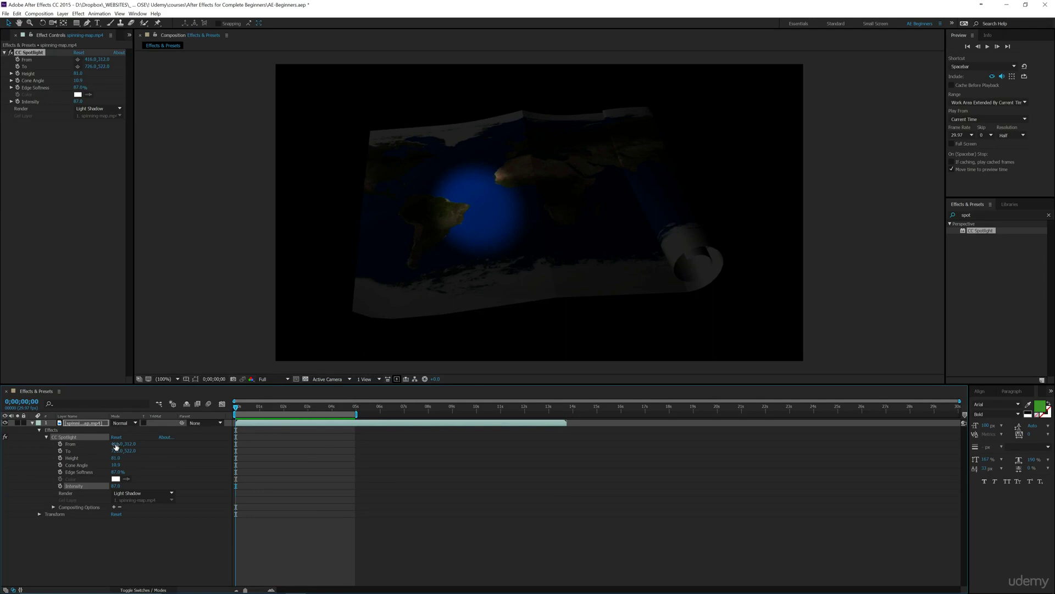
# Keyframe the From point at 282,186 at 0s and 1114,368 at 1s, then preview.
pyautogui.moveTo(115, 445); pyautogui.dragTo(77, 447)
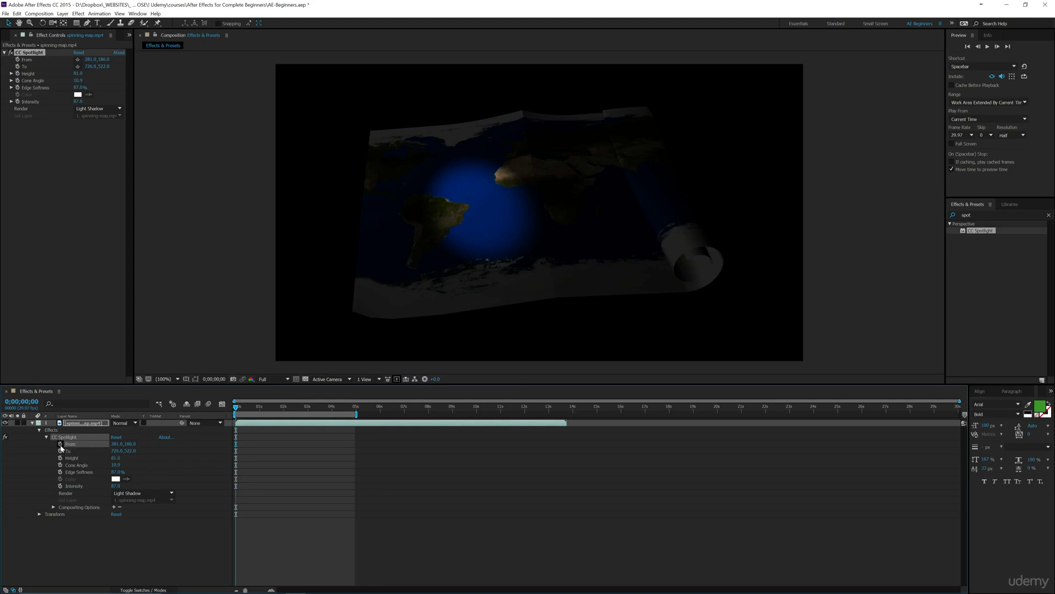
pyautogui.click(60, 444)
pyautogui.moveTo(236, 410); pyautogui.dragTo(259, 410)
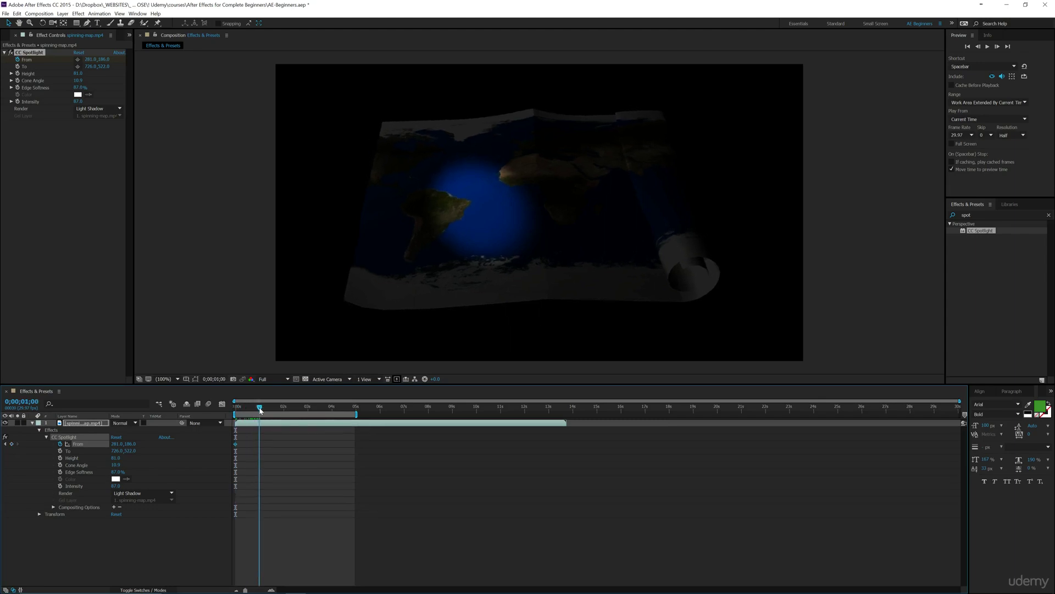
pyautogui.click(77, 59)
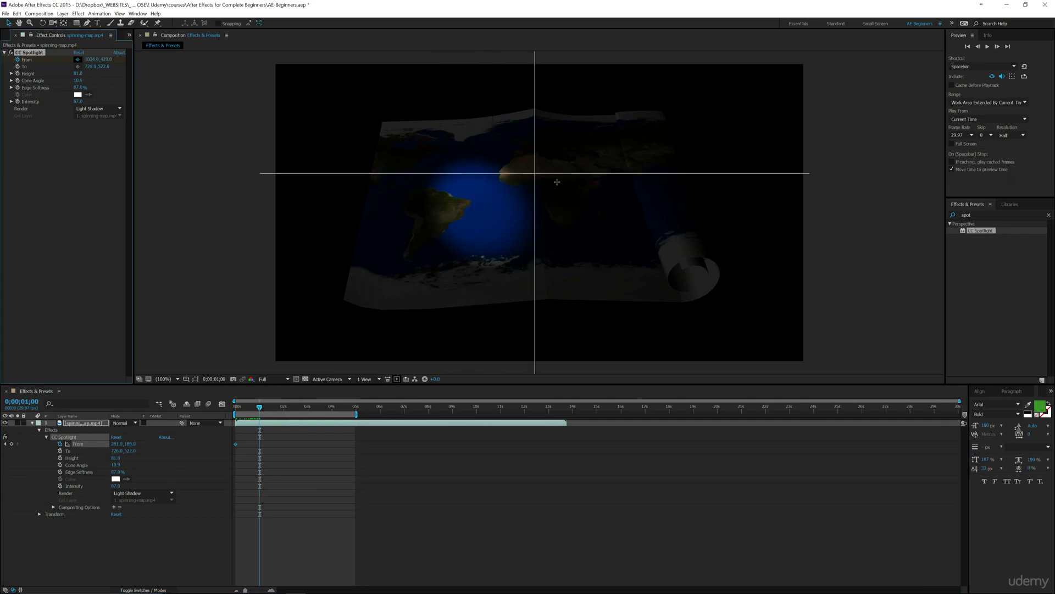
pyautogui.click(582, 168)
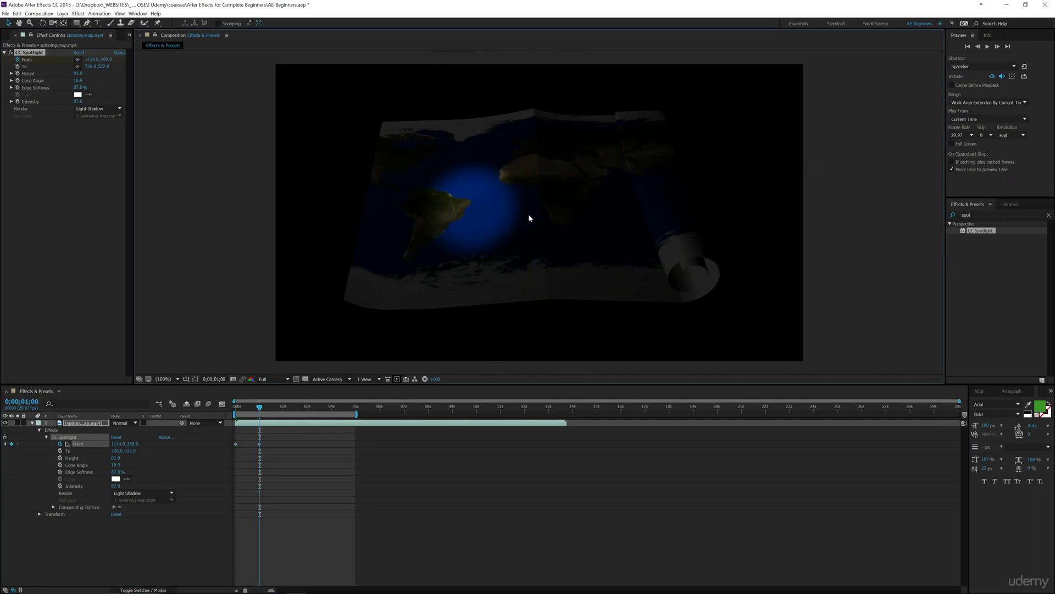
pyautogui.moveTo(260, 410); pyautogui.dragTo(234, 410)
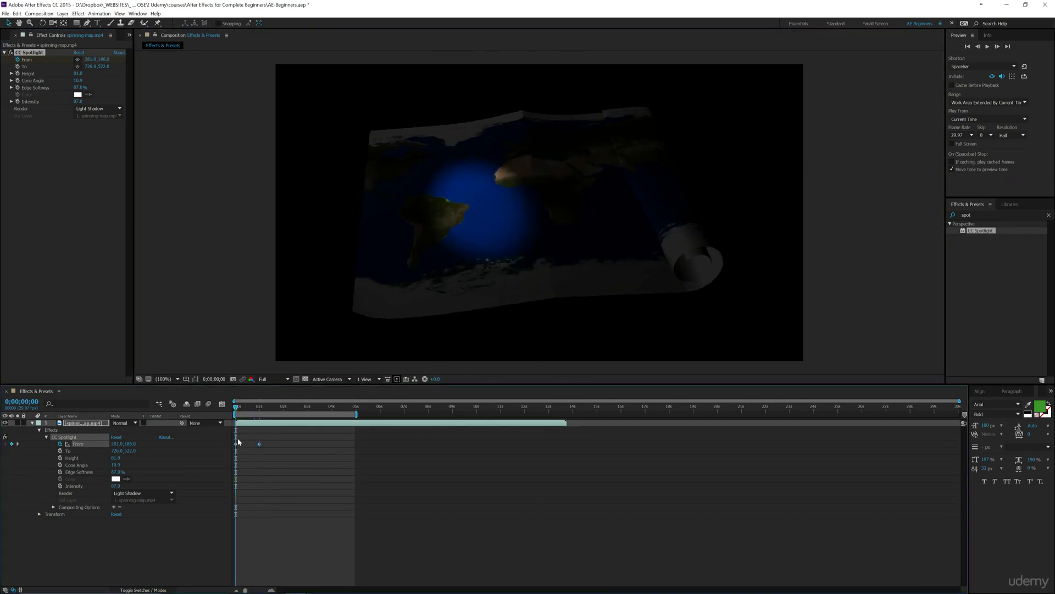
pyautogui.press('space')
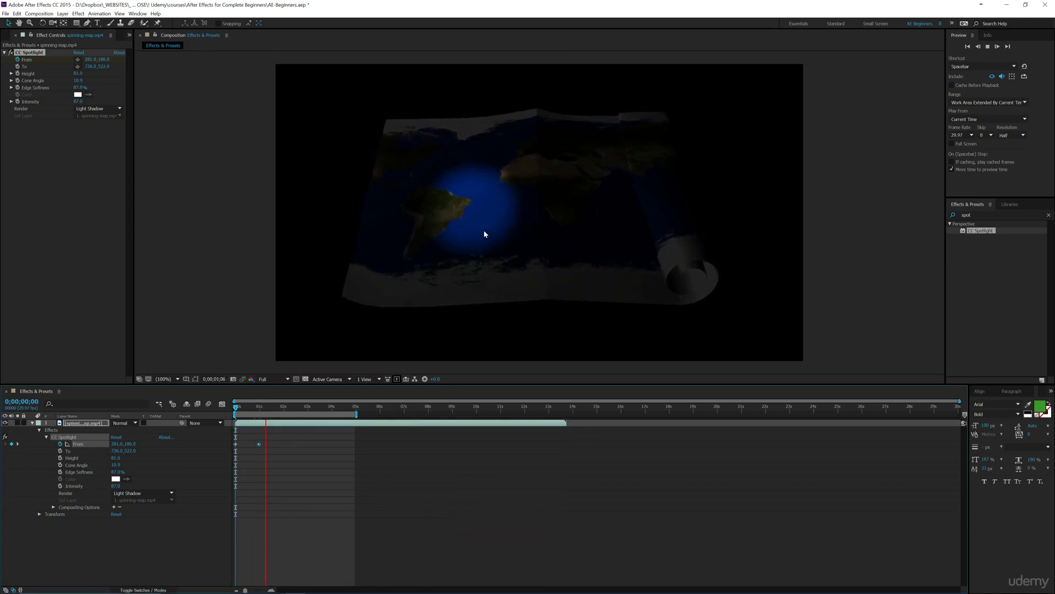
# At the start frame, scrub the To point to about 519,424 over South America.
pyautogui.press('space')
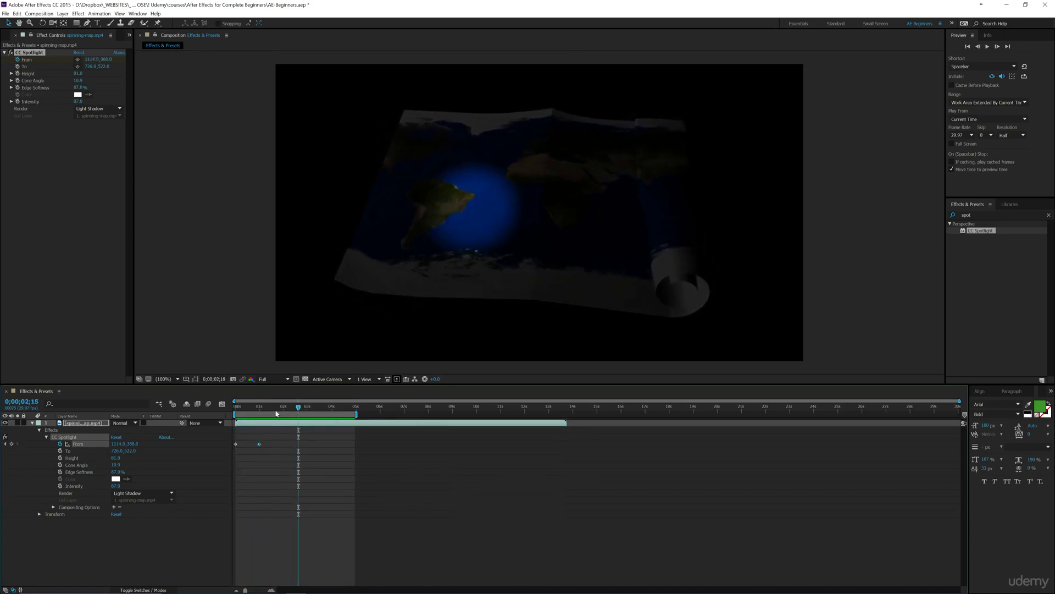
pyautogui.press('Home')
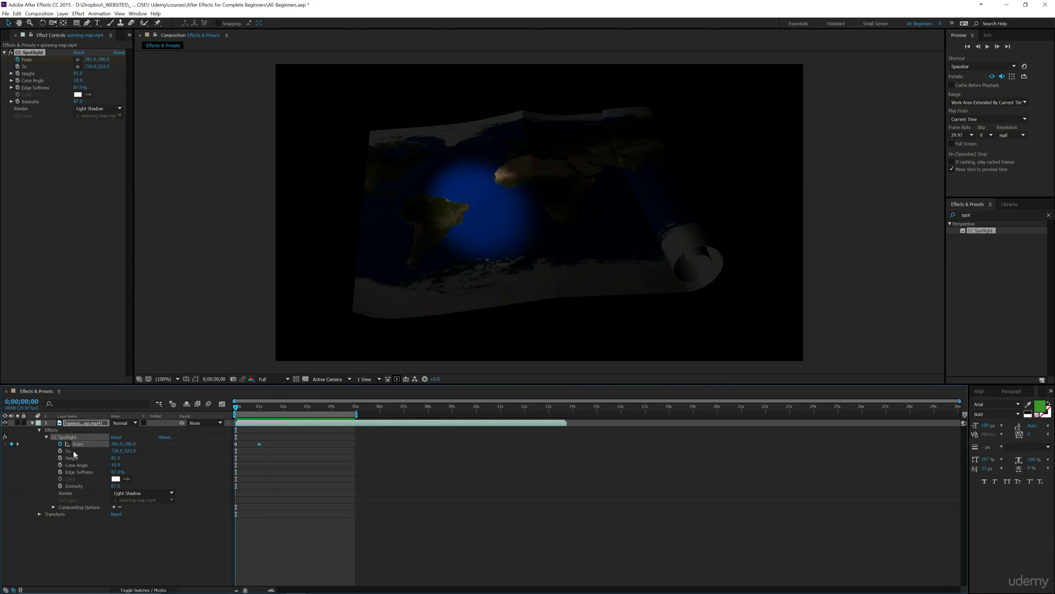
pyautogui.click(71, 451)
pyautogui.moveTo(116, 450); pyautogui.dragTo(37, 452)
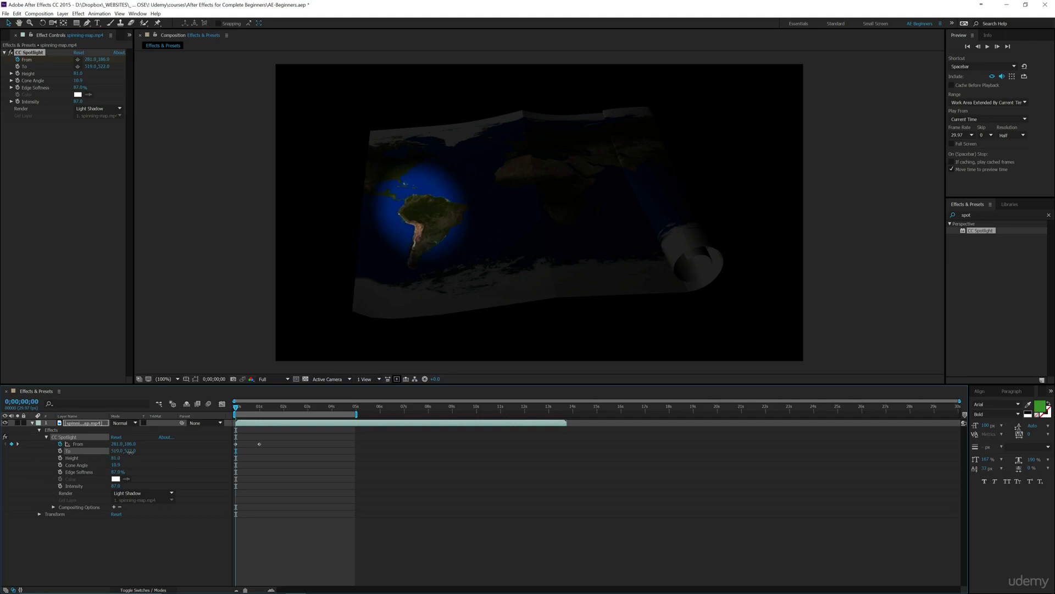
pyautogui.moveTo(129, 452); pyautogui.dragTo(76, 465)
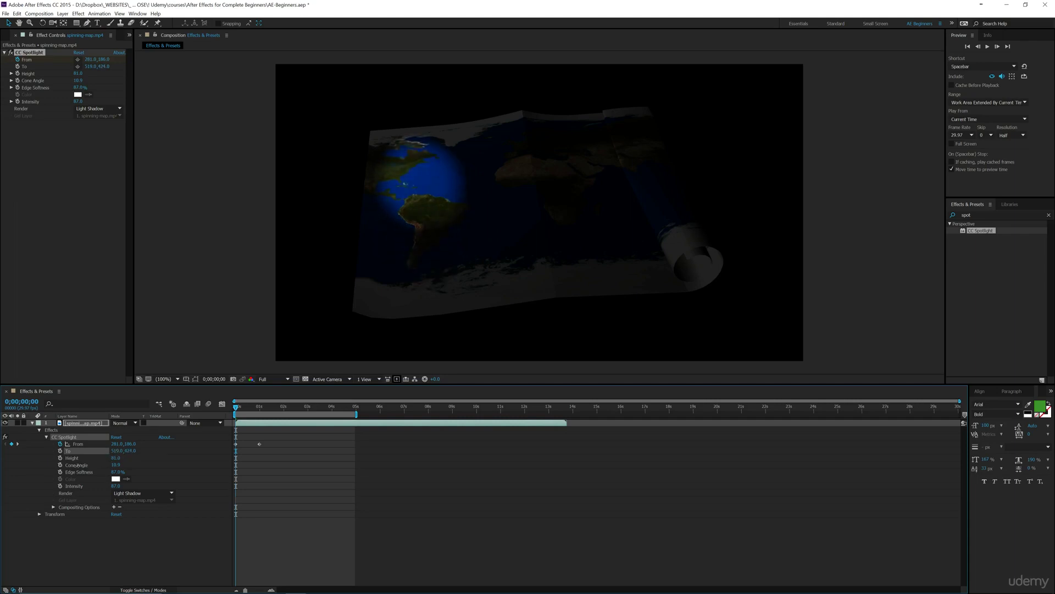
# Keyframe To at 0s, shift its X right onto Africa at 1s, and lower Y at 2s.
pyautogui.click(60, 451)
pyautogui.moveTo(240, 412)
pyautogui.mouseDown()
pyautogui.moveTo(278, 412)
pyautogui.moveTo(259, 413)
pyautogui.mouseUp()
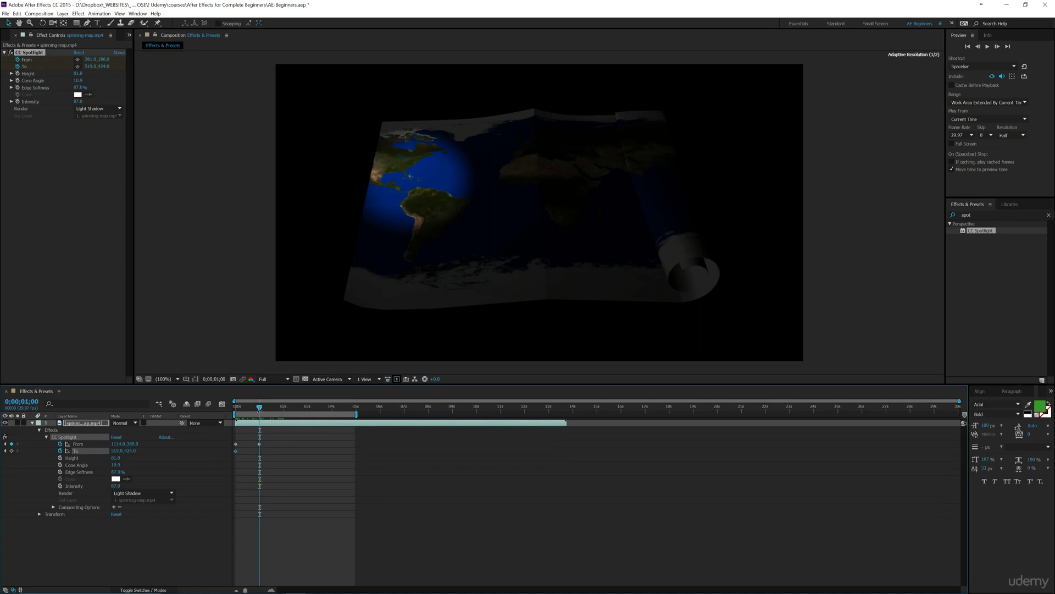
pyautogui.moveTo(118, 451); pyautogui.dragTo(384, 447)
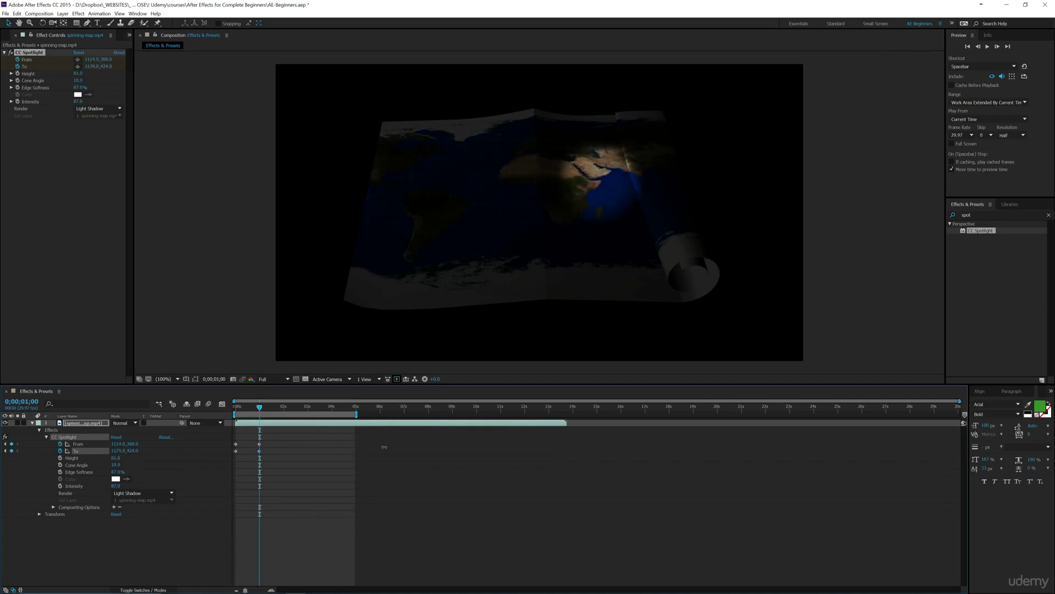
pyautogui.moveTo(259, 409); pyautogui.dragTo(284, 409)
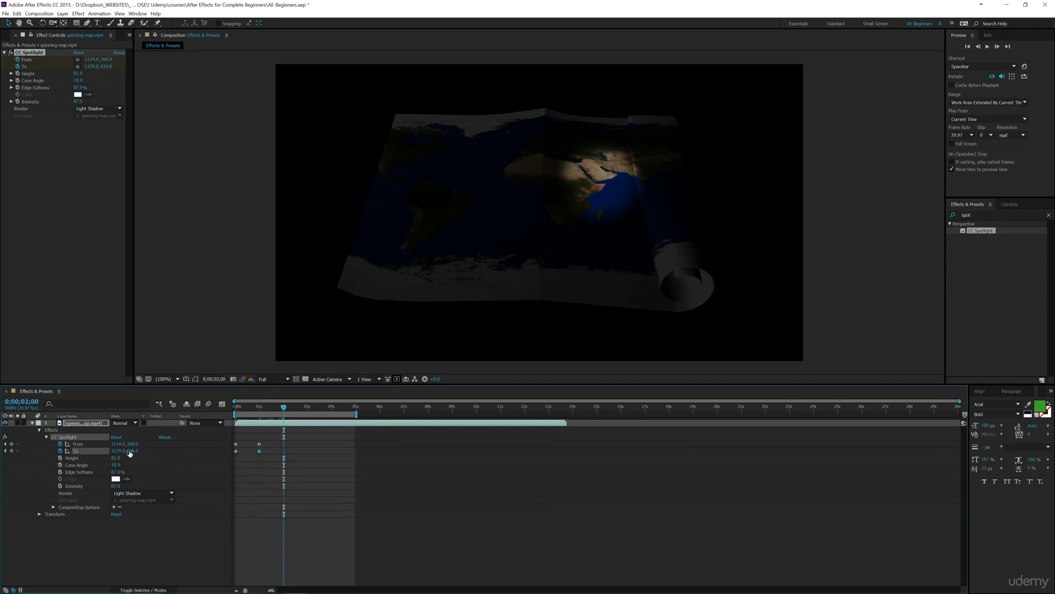
pyautogui.moveTo(129, 453); pyautogui.dragTo(229, 452)
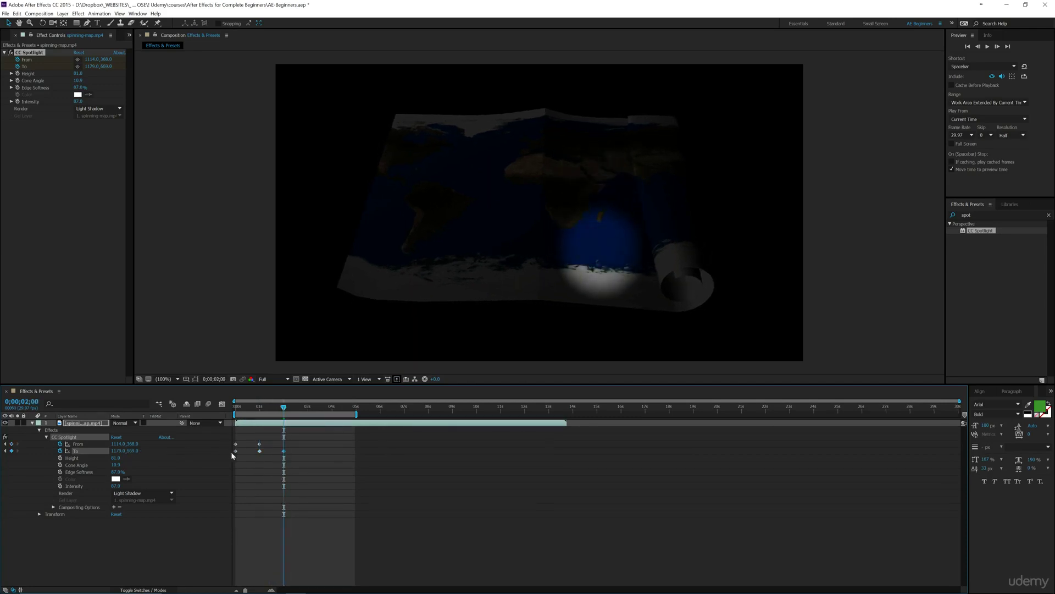
# Preview to about 3s and shift the To X left over southern South America.
pyautogui.moveTo(262, 412); pyautogui.dragTo(225, 419)
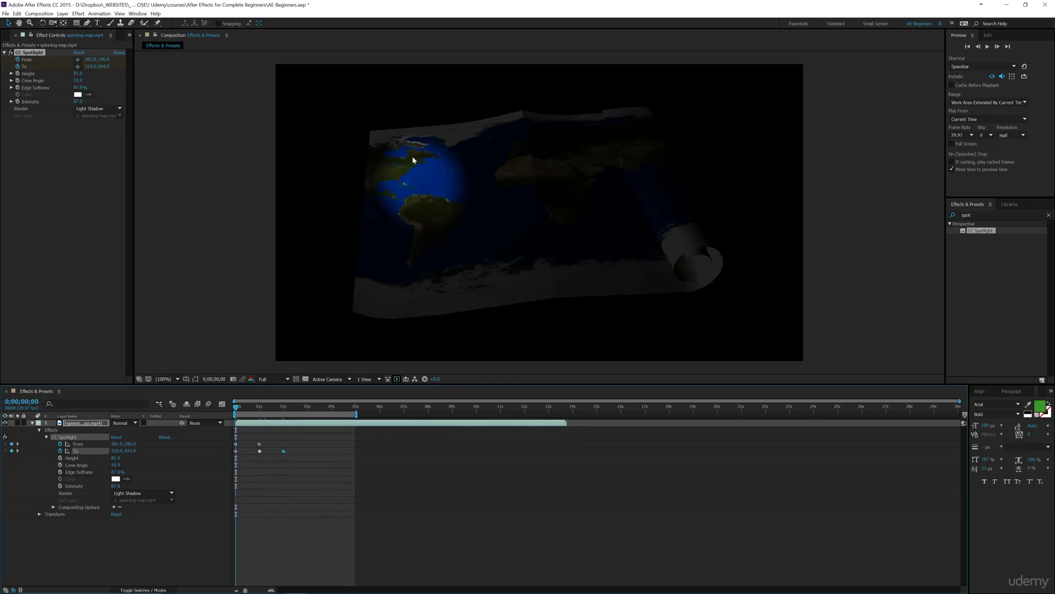
pyautogui.press('space')
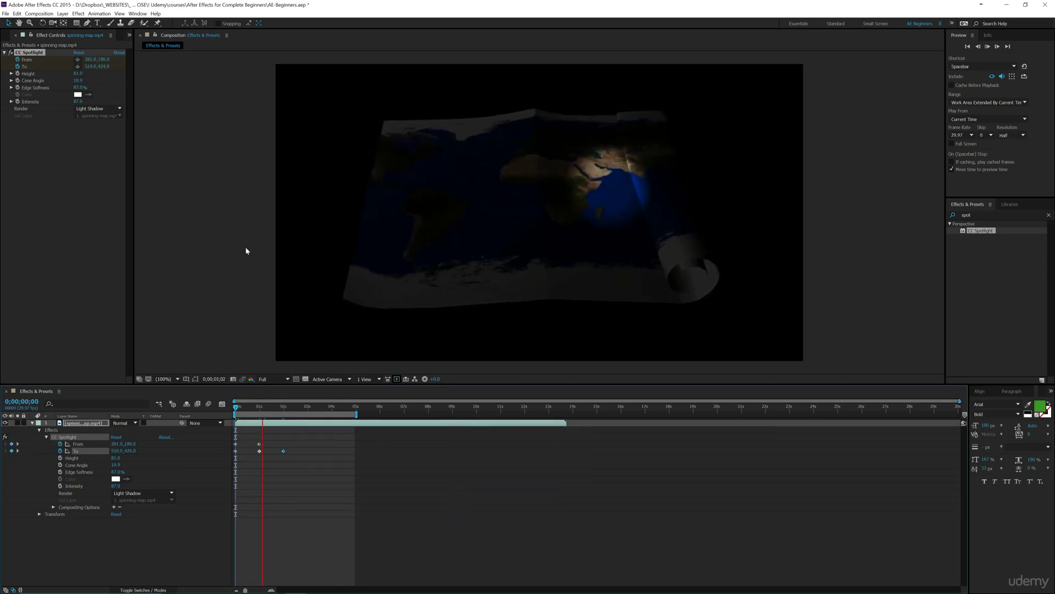
pyautogui.press('space')
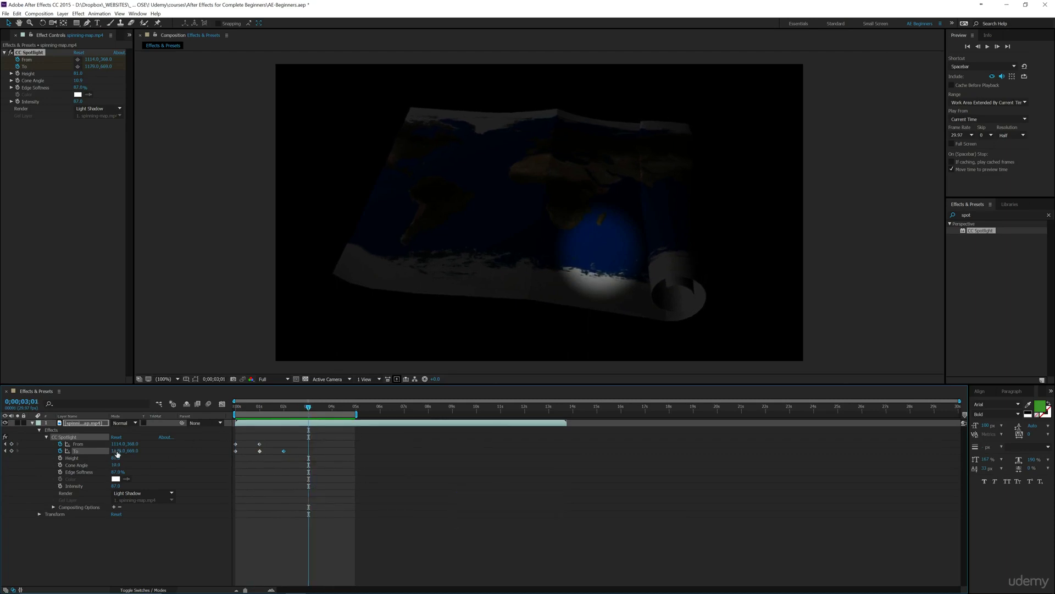
pyautogui.moveTo(117, 454); pyautogui.dragTo(8, 468)
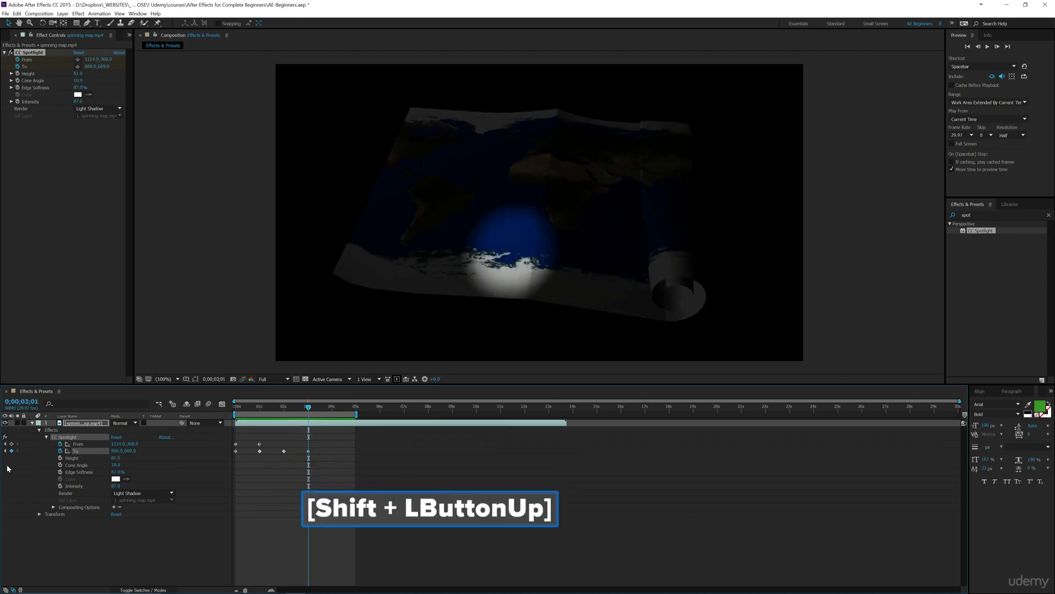
pyautogui.moveTo(123, 450); pyautogui.dragTo(85, 459)
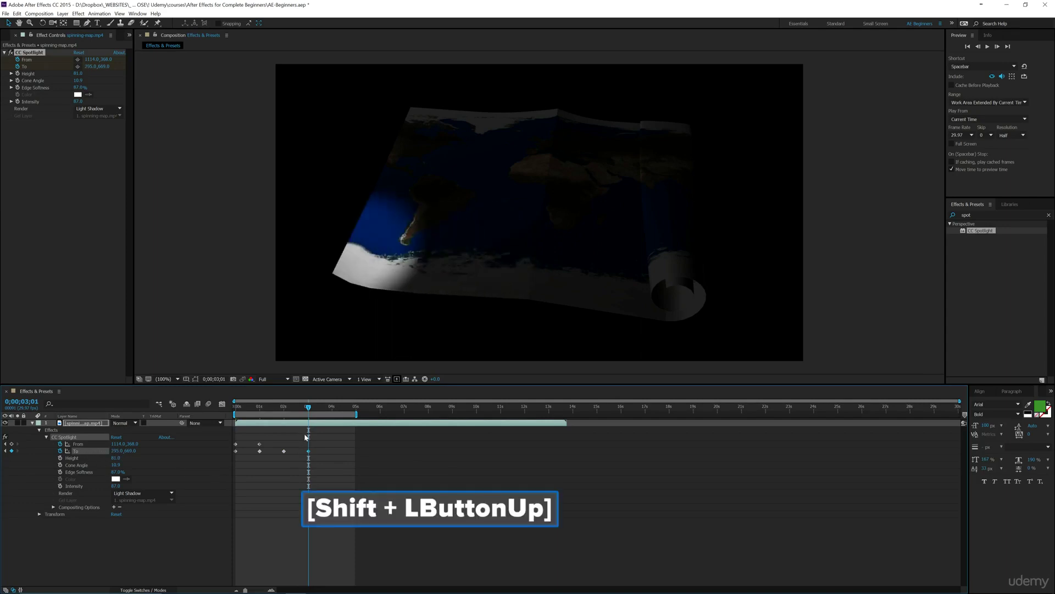
# Replay the spotlight animation from the start to check the motion.
pyautogui.moveTo(308, 407); pyautogui.dragTo(236, 407)
pyautogui.press('space')
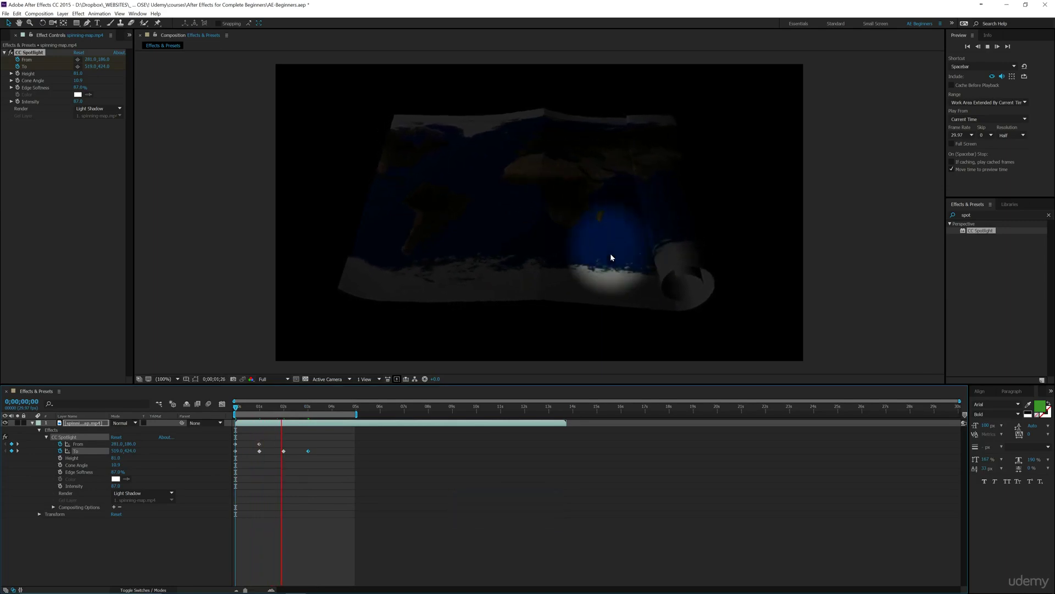
pyautogui.press('space')
# Apply Easy Ease (F9) to all the spotlight's To keyframes and preview from the start.
pyautogui.moveTo(337, 449); pyautogui.dragTo(242, 461)
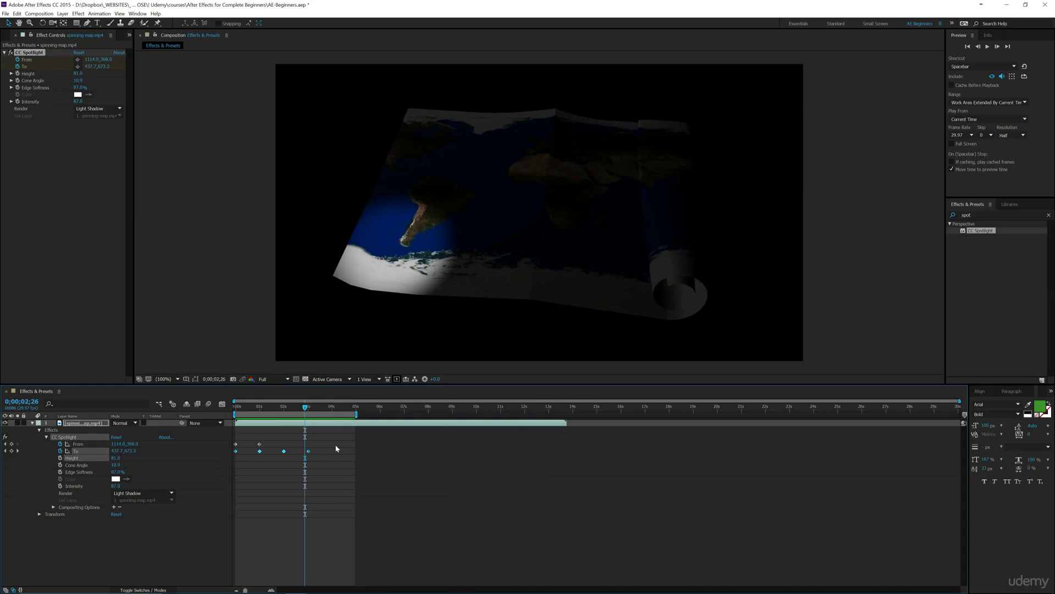
pyautogui.press('F9')
pyautogui.moveTo(302, 407); pyautogui.dragTo(235, 408)
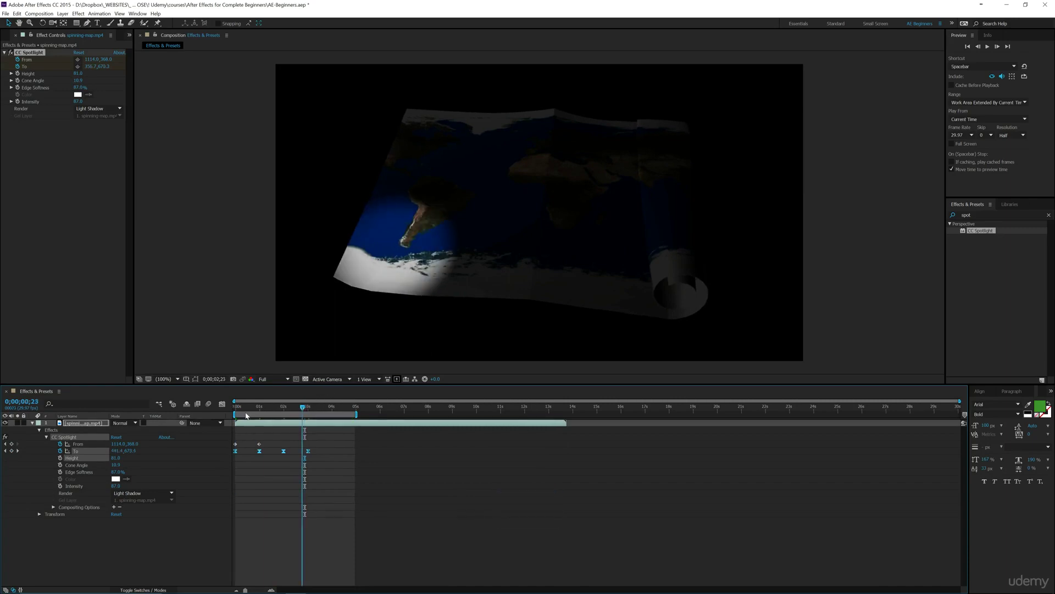
pyautogui.press('space')
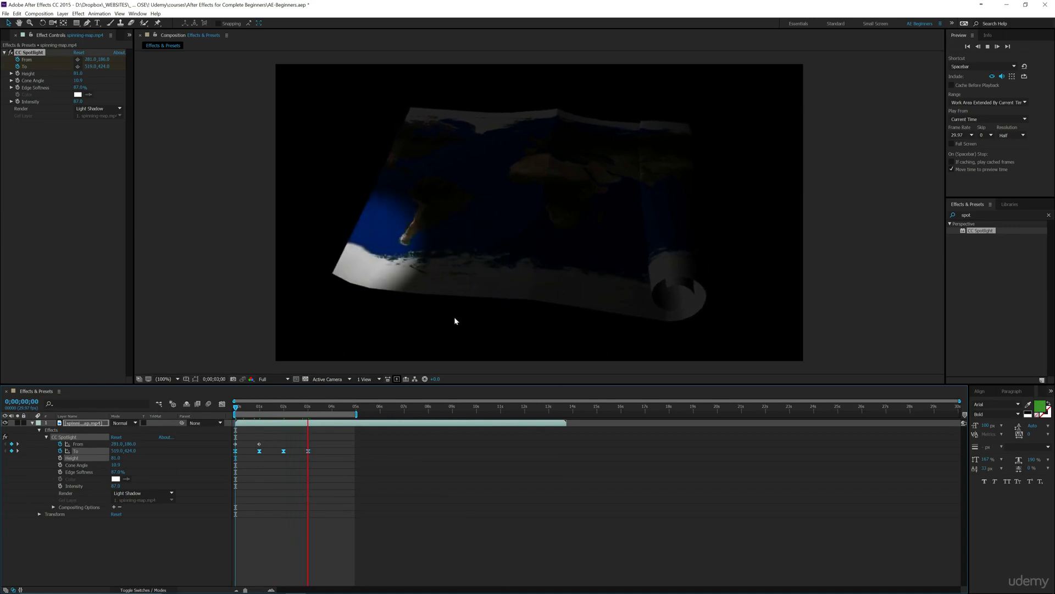
pyautogui.press('space')
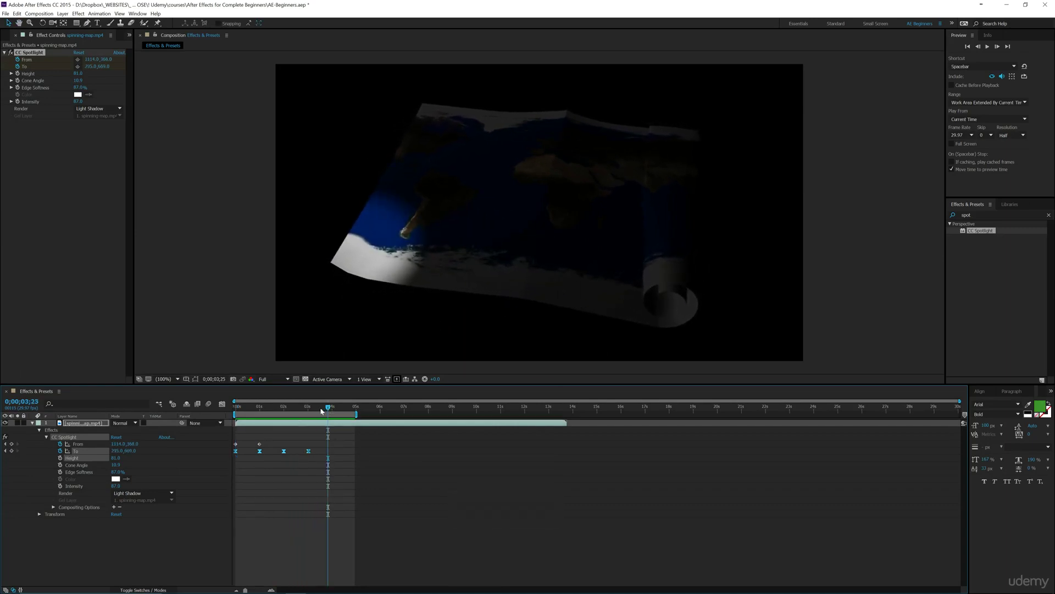
# Delete the spotlight's To keyframe at 2 seconds and preview the result.
pyautogui.moveTo(322, 411); pyautogui.dragTo(234, 410)
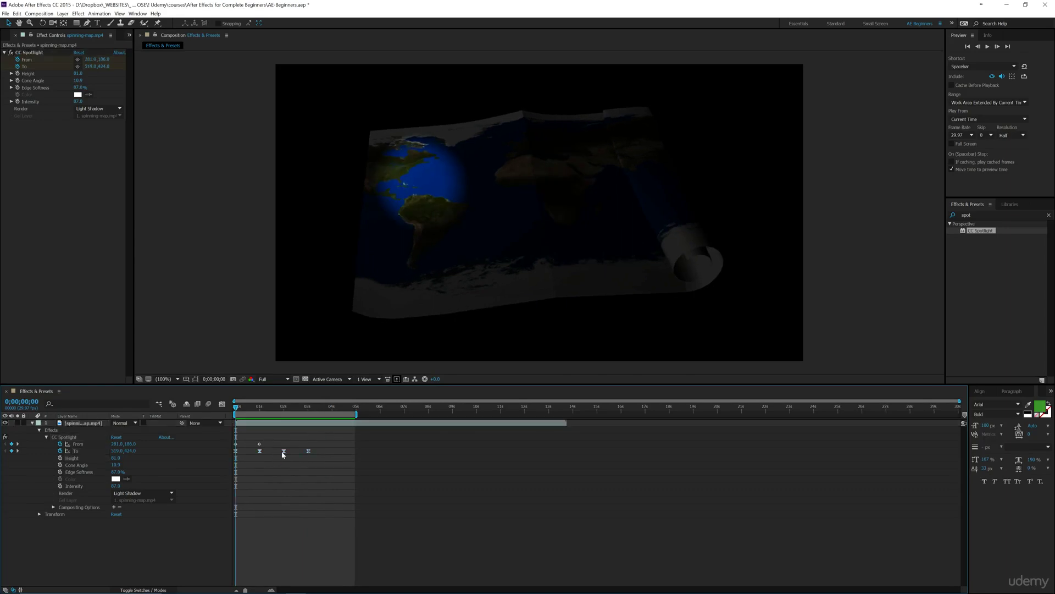
pyautogui.click(284, 451)
pyautogui.press('Delete')
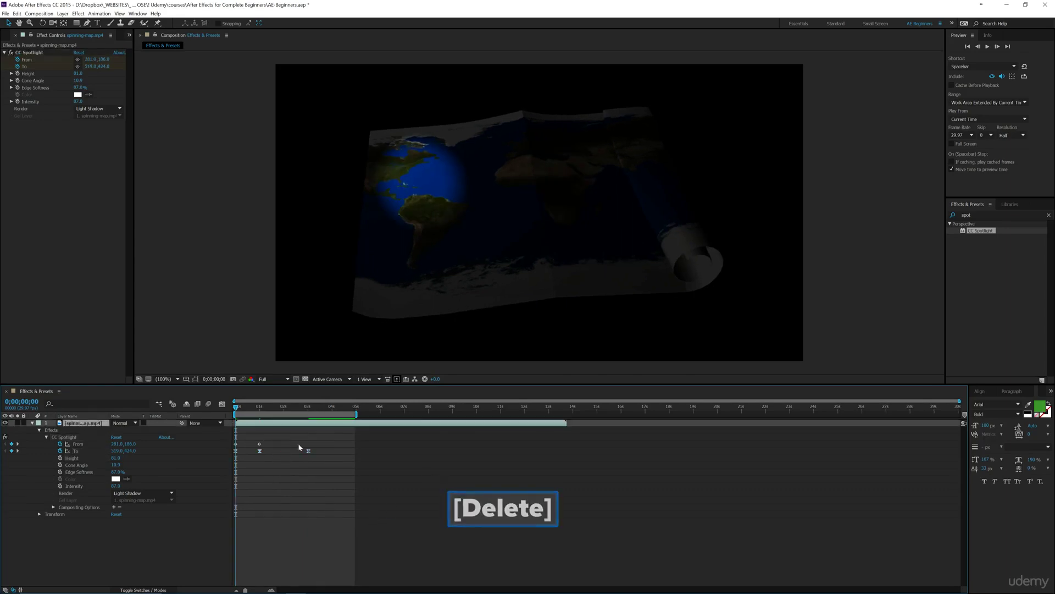
pyautogui.press('space')
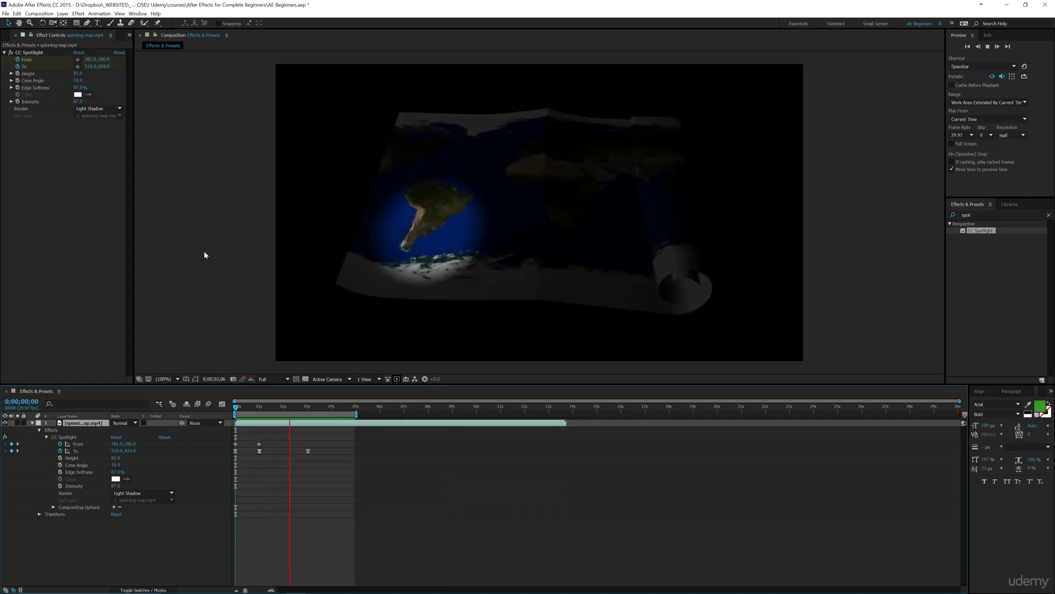
pyautogui.press('space')
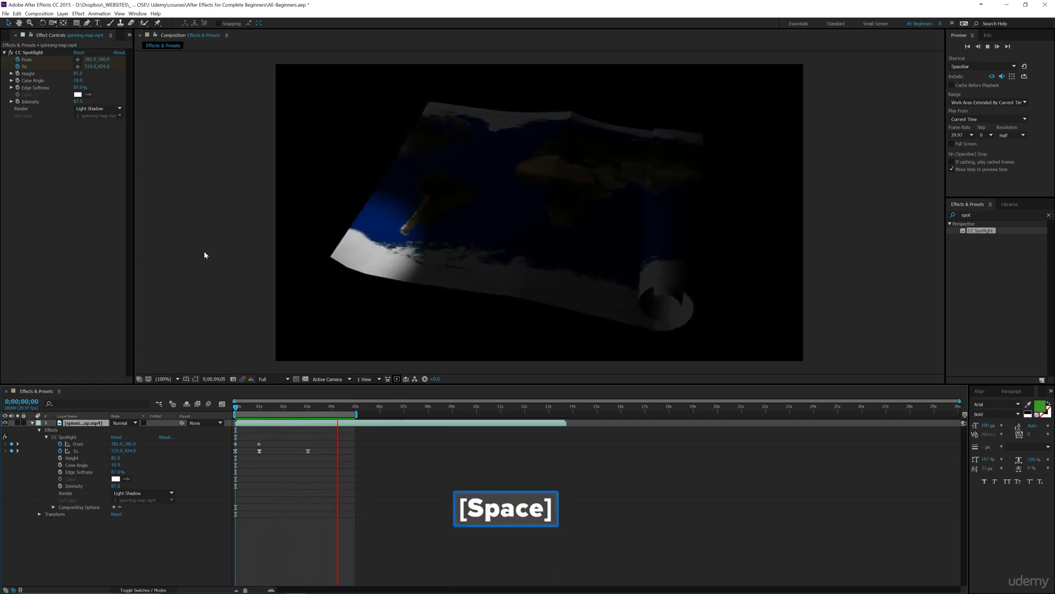
# Move the 1-second To keyframe to about 1.5 seconds and replay from the start.
pyautogui.click(264, 451)
pyautogui.moveTo(265, 454); pyautogui.dragTo(273, 455)
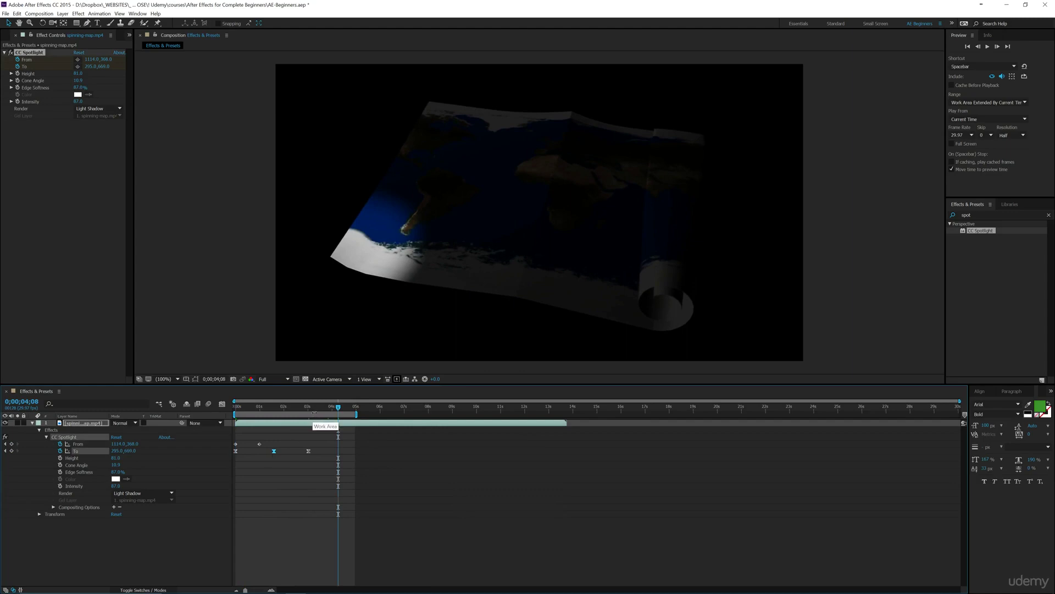
pyautogui.moveTo(315, 410); pyautogui.dragTo(236, 407)
pyautogui.press('space')
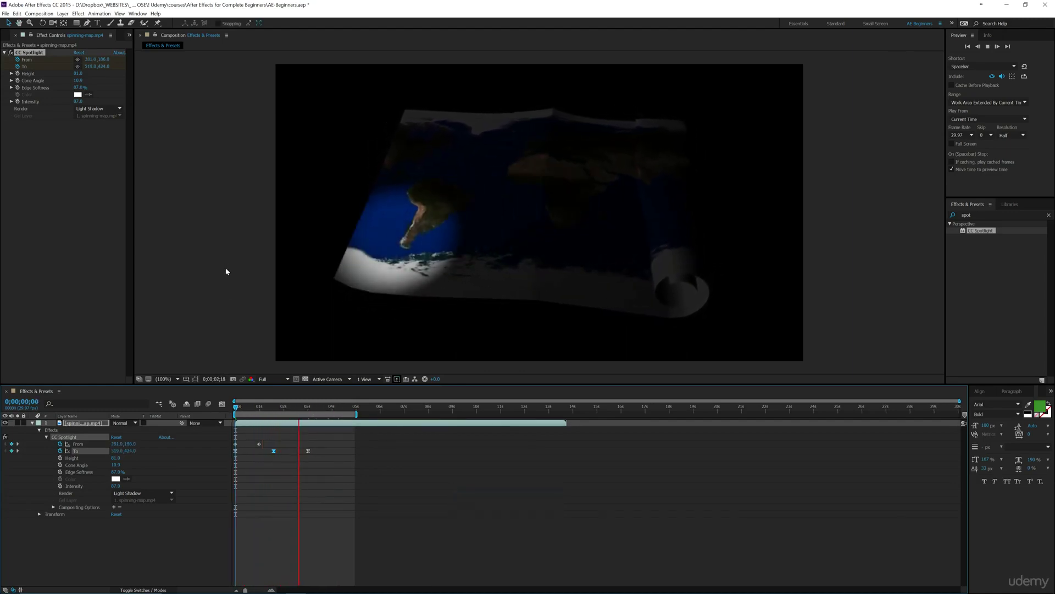
# Stop playback and close the Effect Controls panel to reveal the Project panel's file list.
pyautogui.press('space')
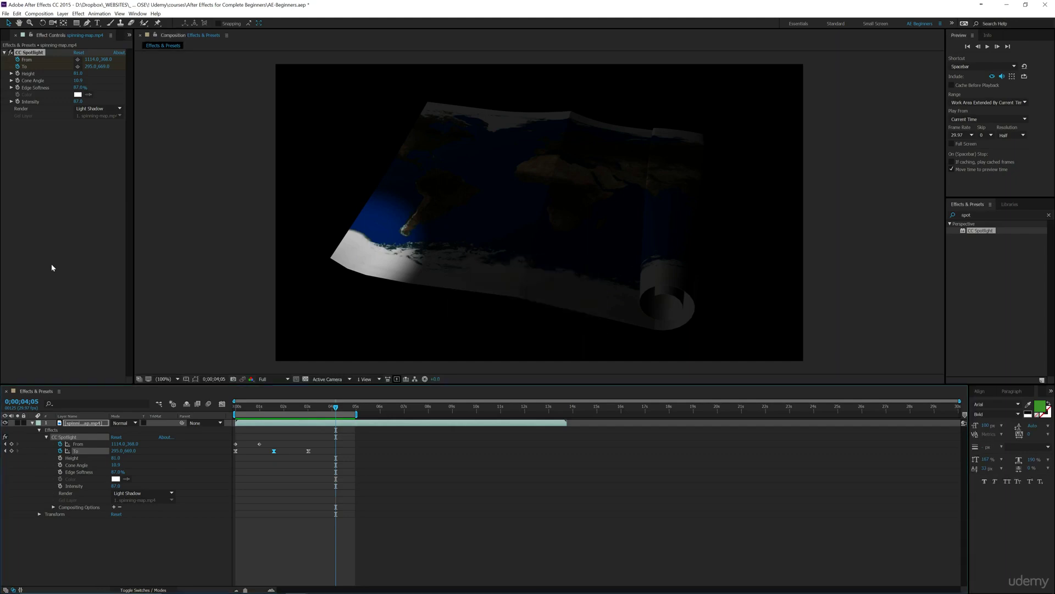
pyautogui.click(52, 268)
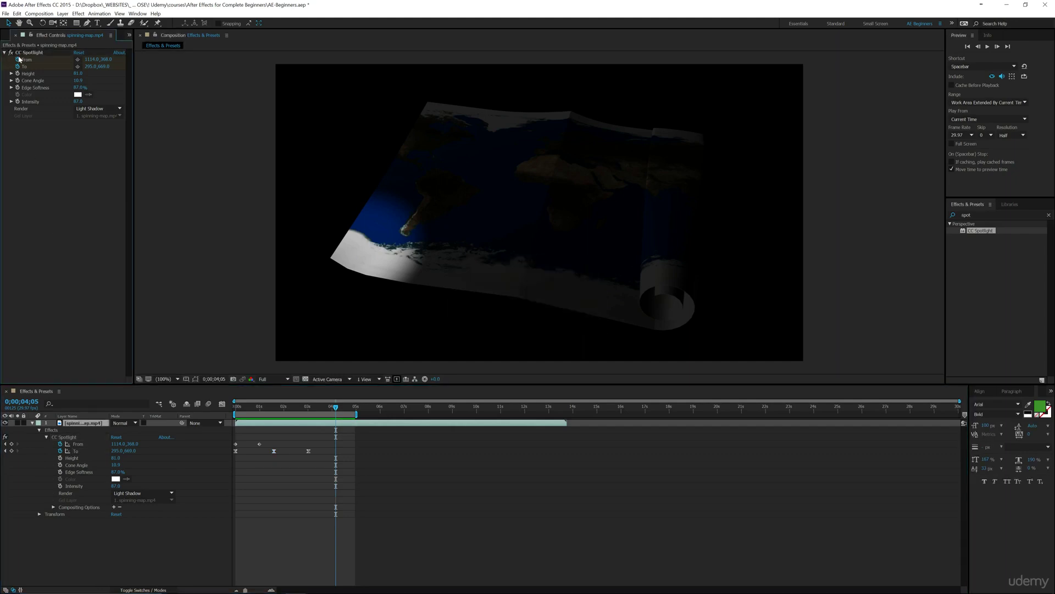
pyautogui.click(16, 35)
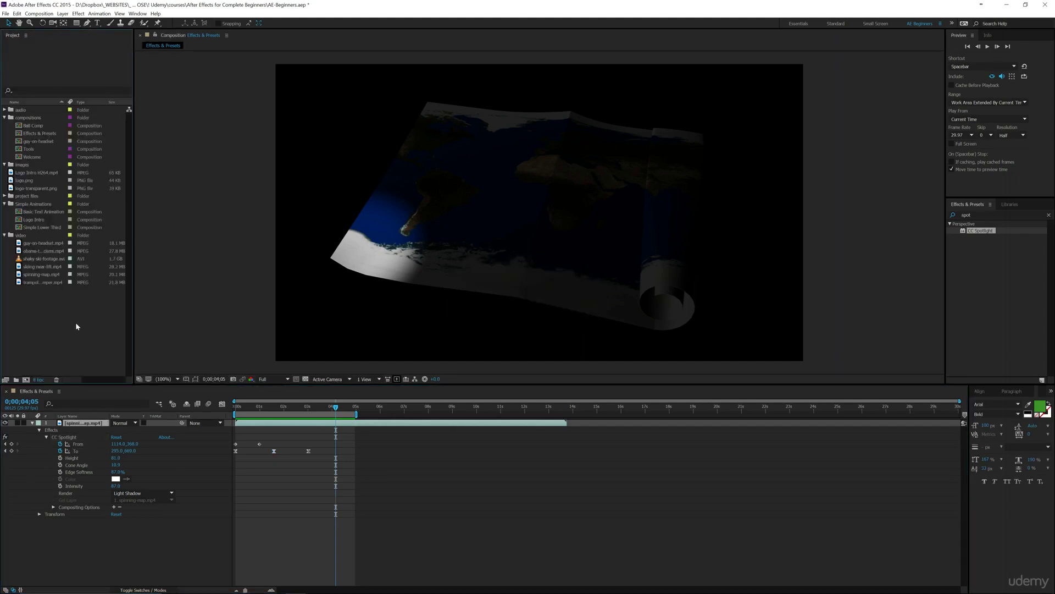